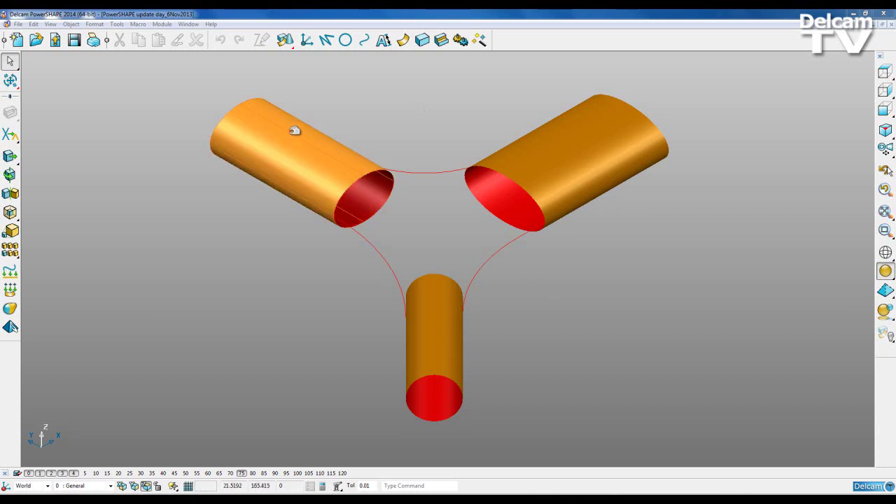
Try to append the first upper cylinder surface to the wider one to preview a direct blend between them
mouse_move(426, 346)
middle_mouse_down()
mouse_move(494, 338)
mouse_move(444, 296)
mouse_move(440, 356)
middle_mouse_up()
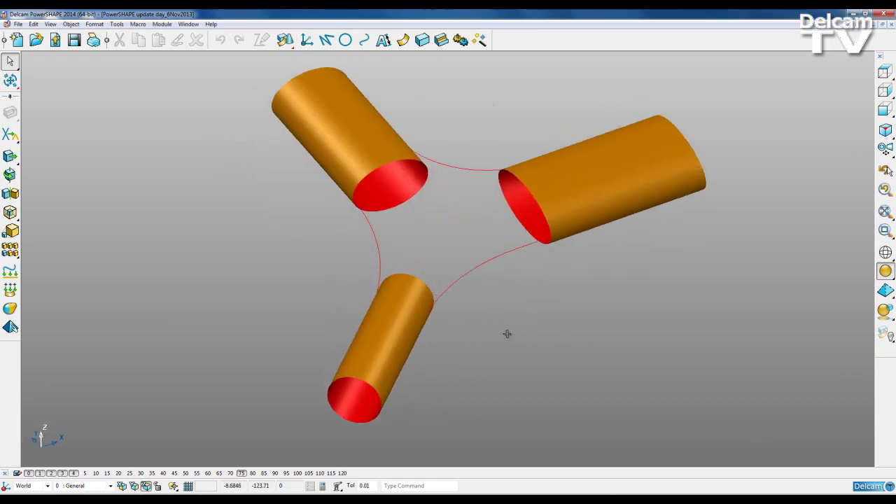
middle_click_drag(507, 334, 546, 313)
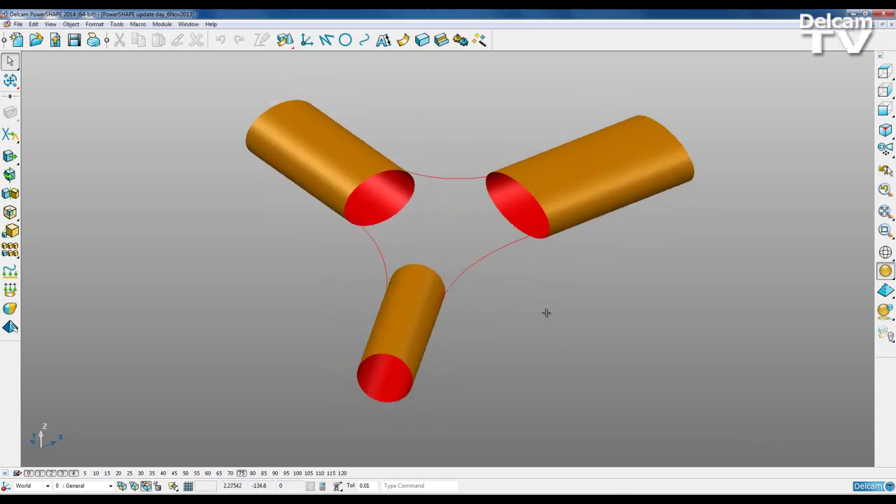
left_click(525, 184)
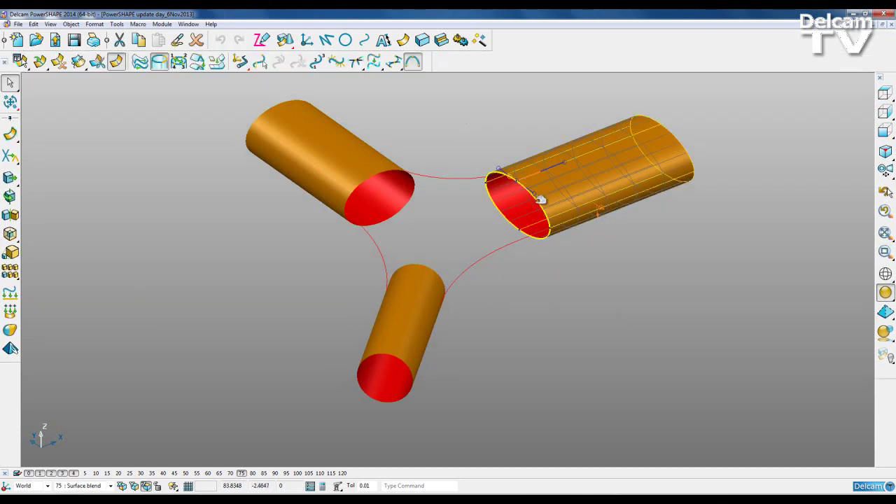
left_click(220, 63)
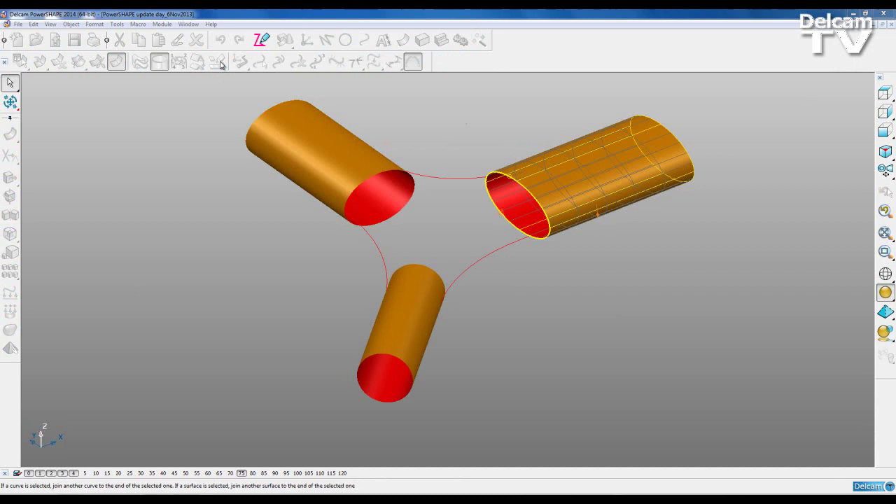
left_click(313, 143)
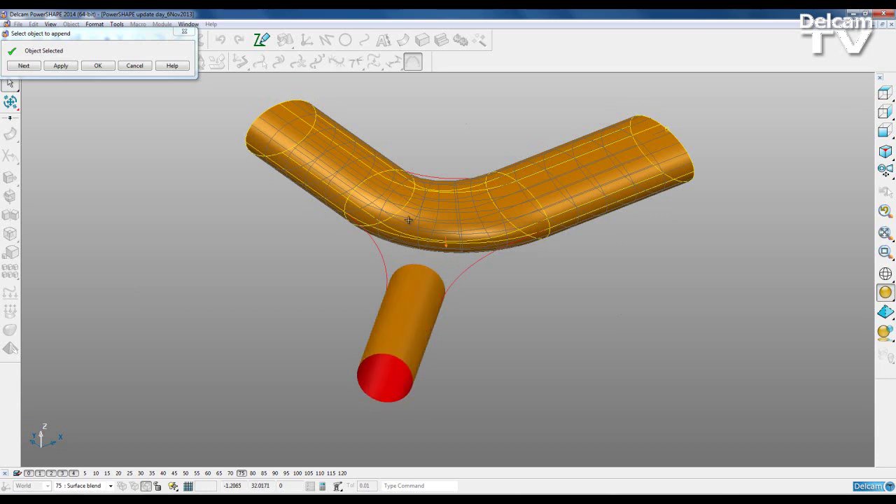
middle_click_drag(434, 243, 432, 368)
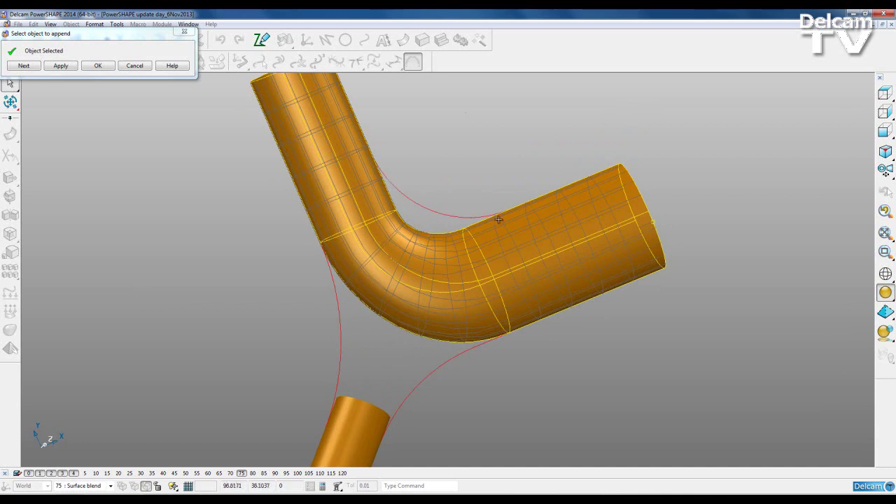
left_click(134, 66)
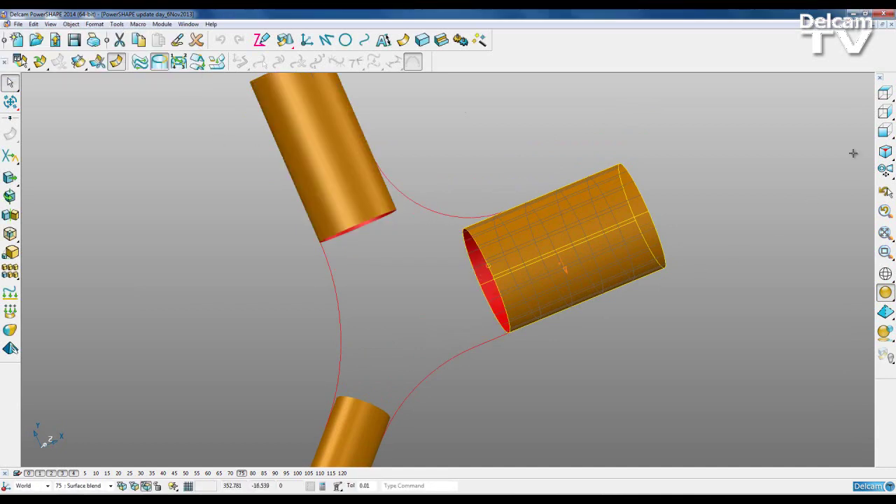
Display the model in wireframe, viewed from the top
left_click(886, 93)
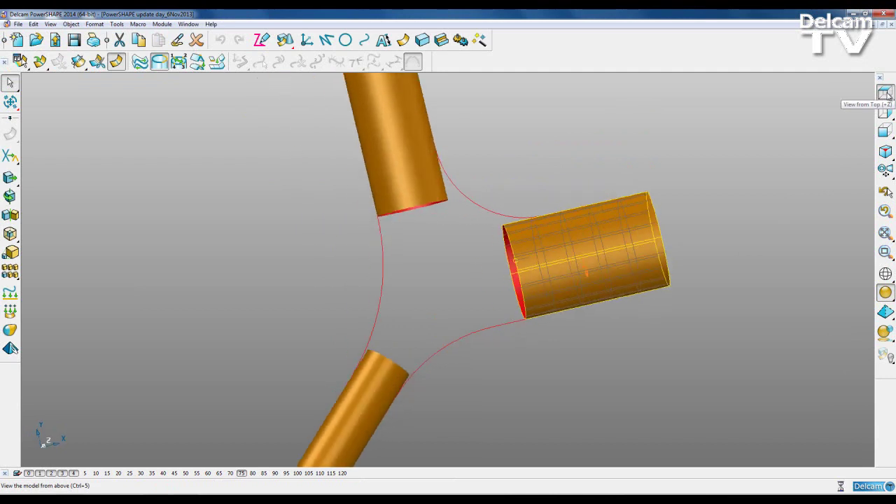
mouse_move(885, 95)
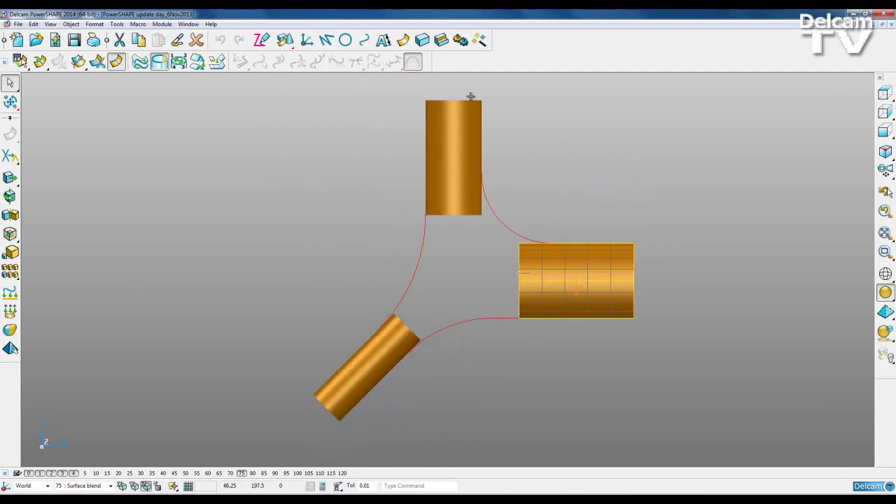
left_click(885, 273)
middle_click_drag(548, 201, 474, 206, "shift")
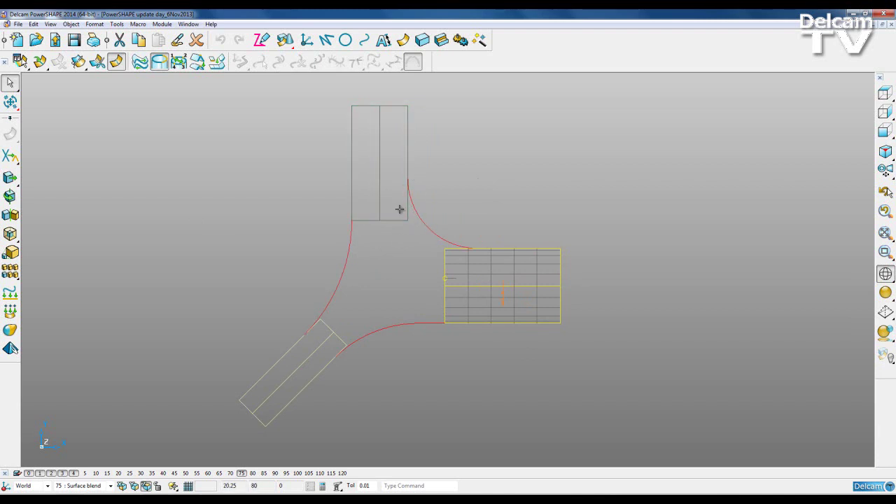
Create a workplane at the curve endpoint on the vertical cylinder's lower corner and rotate its X axis toward the other curve's endpoint
left_click(307, 40)
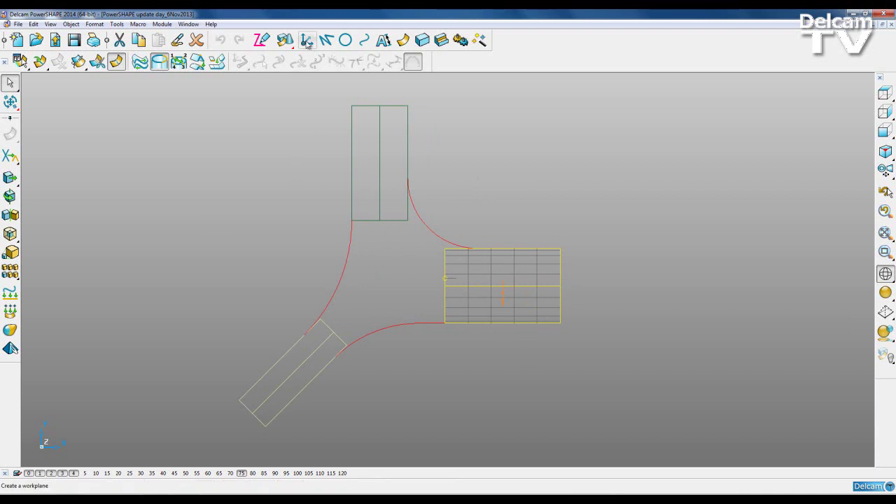
left_click(319, 94)
left_click(352, 220)
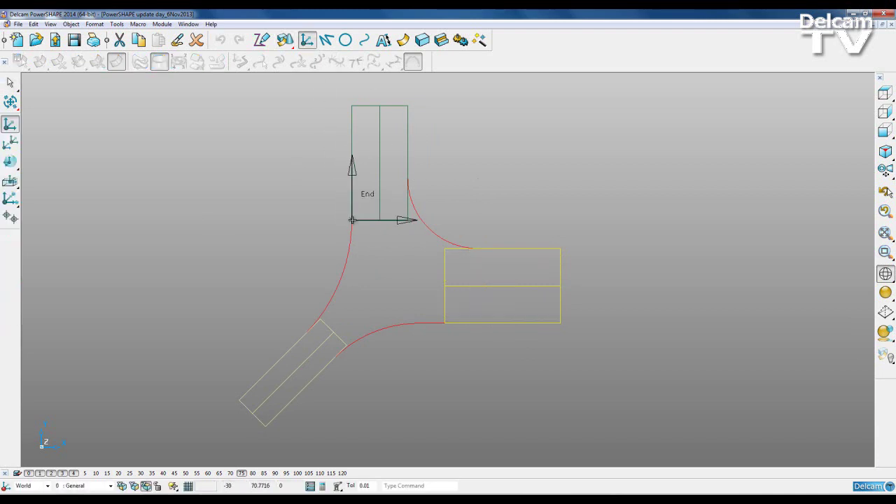
left_click(352, 220)
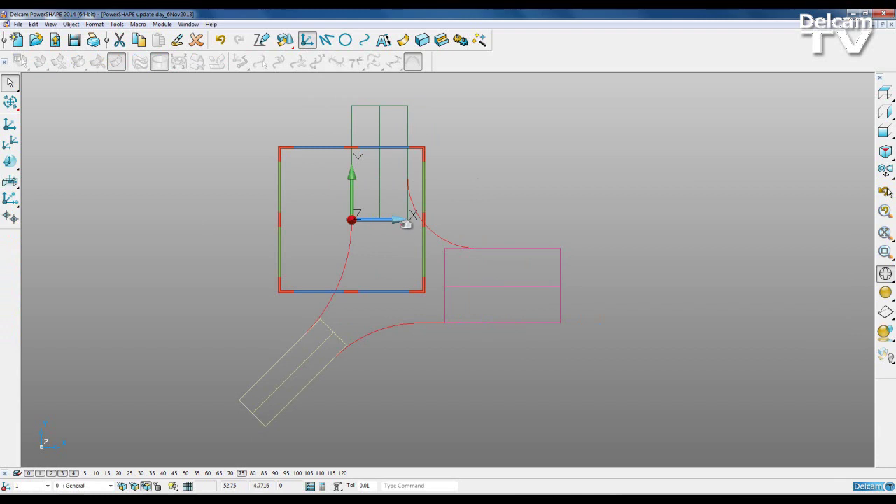
left_click_drag(405, 221, 413, 180)
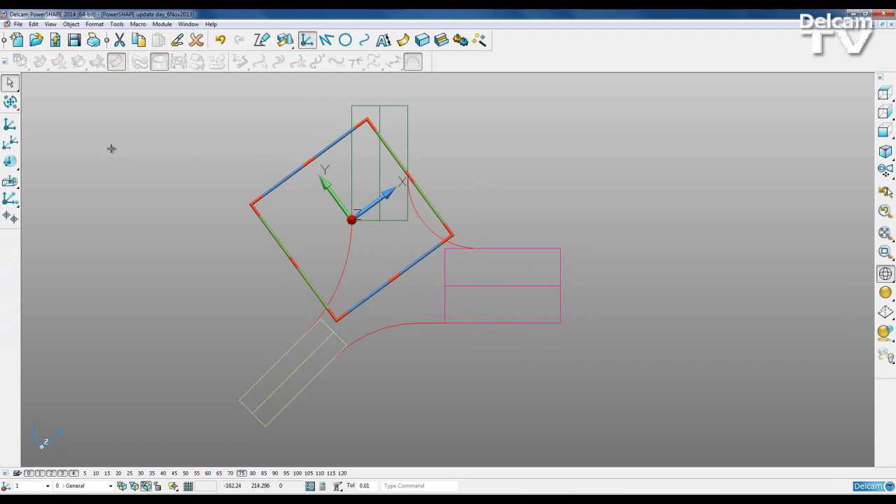
Limit the vertical cylinder with the workplane so its lower end is cut at an angle, and delete the workplane
left_click(10, 105)
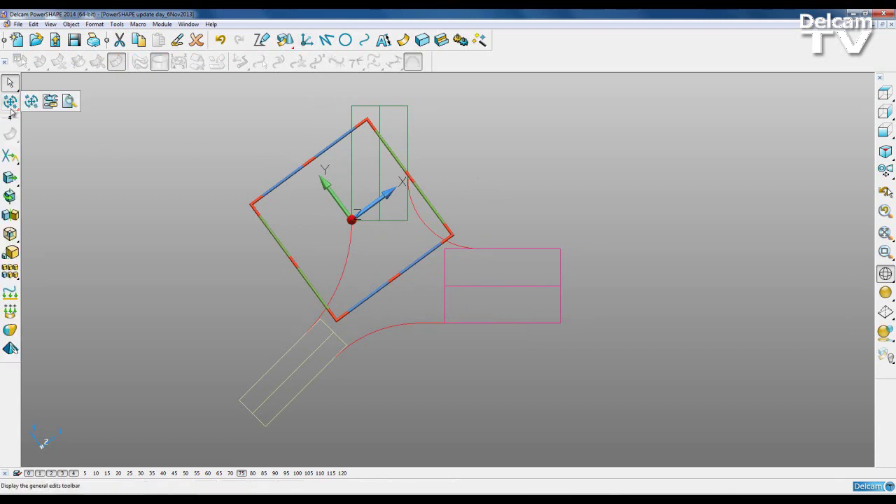
mouse_move(7, 157)
left_click(88, 156)
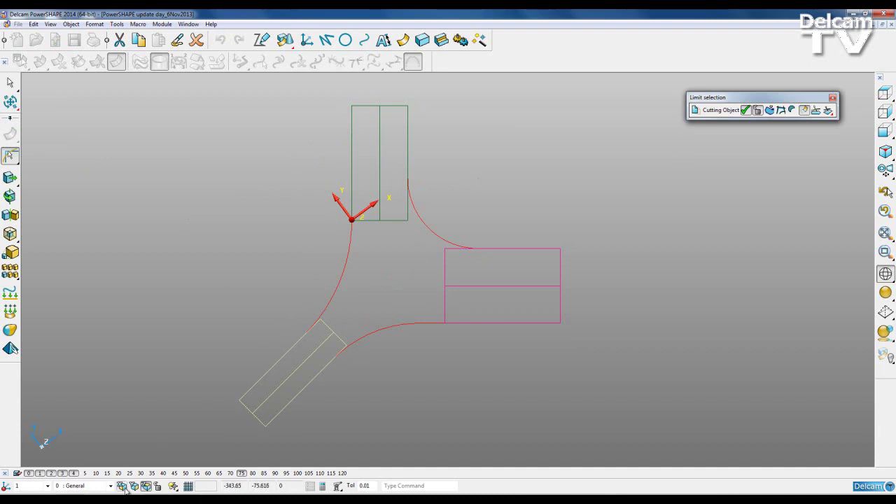
left_click(403, 218)
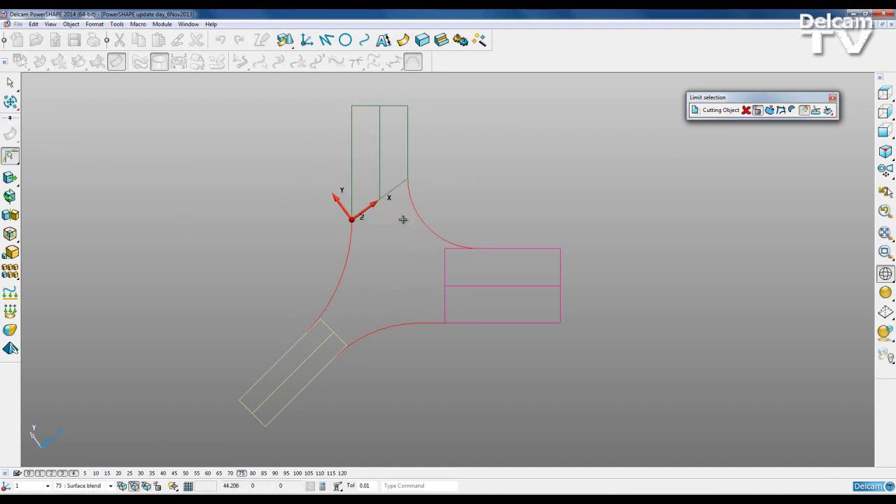
left_click(832, 97)
key("Delete")
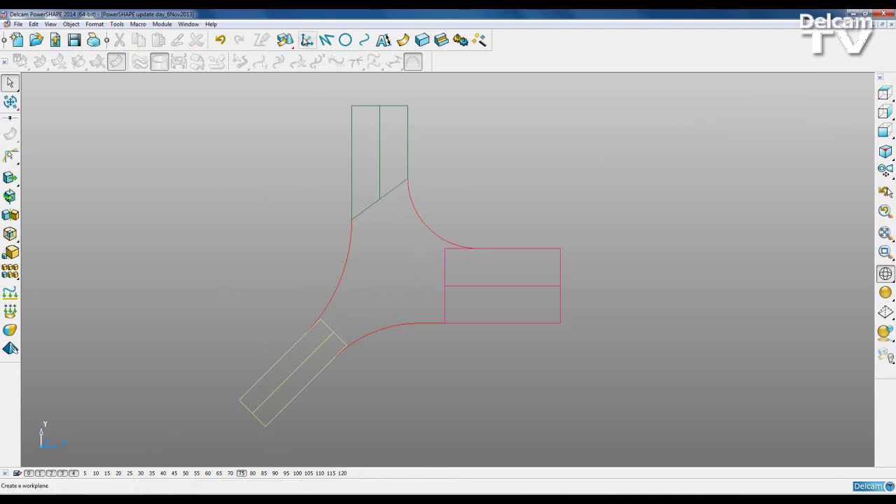
Create a workplane at the horizontal cylinder's lower inner corner and rotate its Z axis toward the upper curve's endpoint
left_click(307, 40)
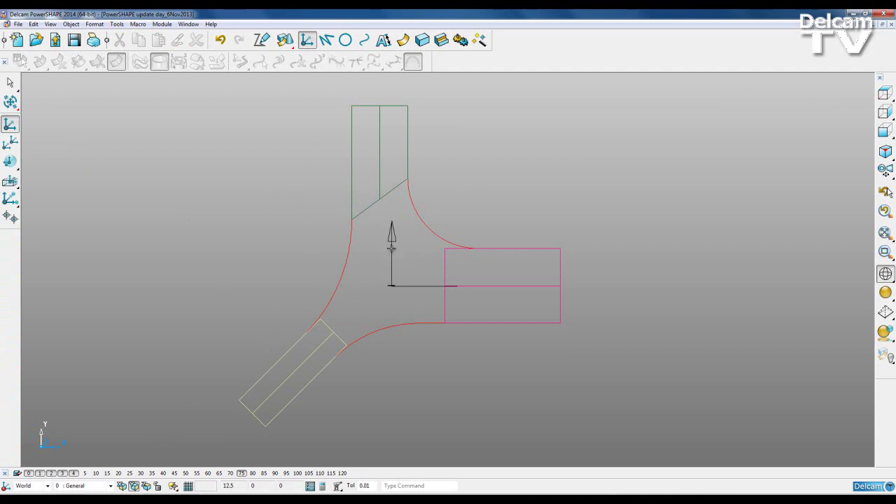
left_click(444, 324)
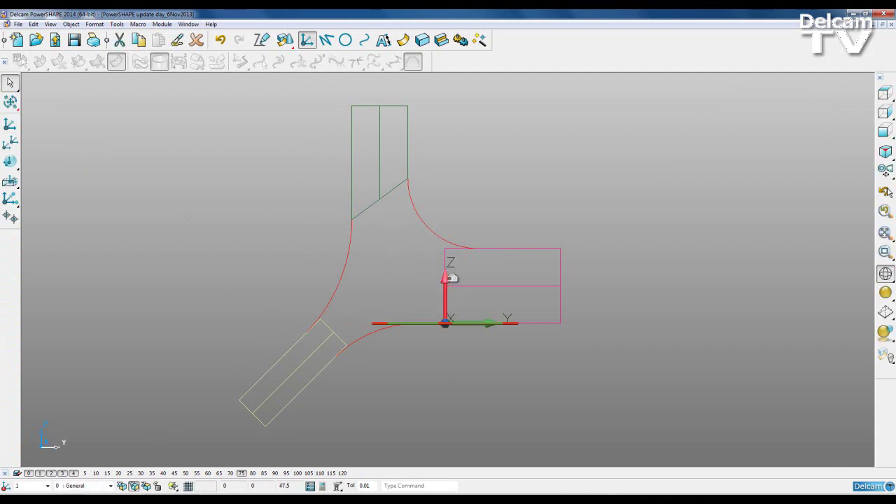
left_click_drag(451, 277, 485, 248)
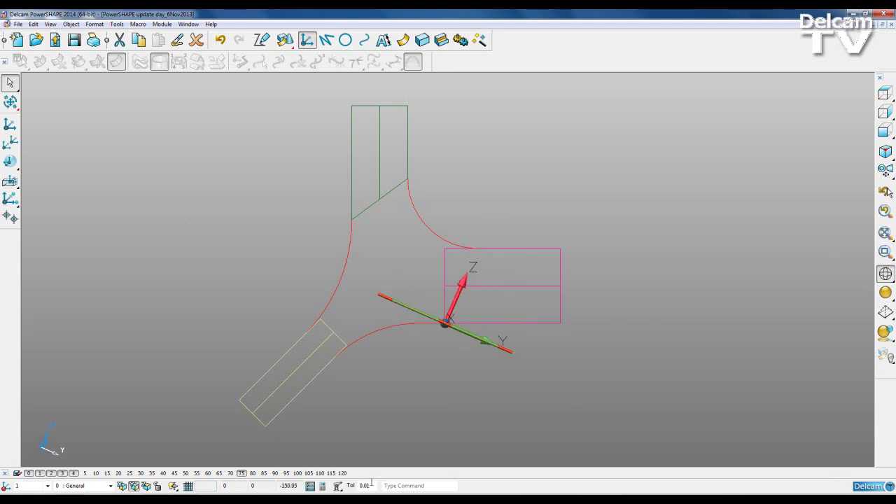
Limit the horizontal cylinder with the workplane to slant its inner end, and delete the workplane
left_click(12, 102)
left_click(9, 155)
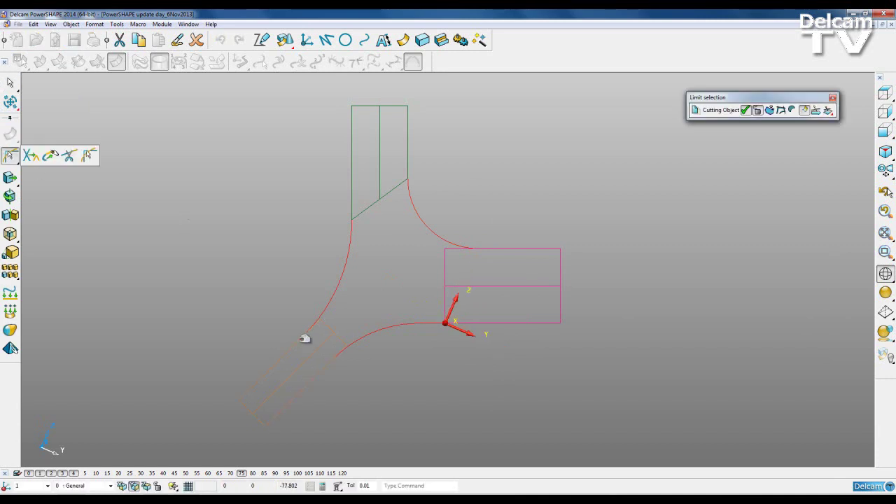
left_click(305, 338)
left_click(450, 252)
left_click(827, 110)
key("Delete")
Draw a single line across the small diagonal cylinder, joining the endpoints of the two curves that meet it
middle_click_drag(394, 384, 241, 272)
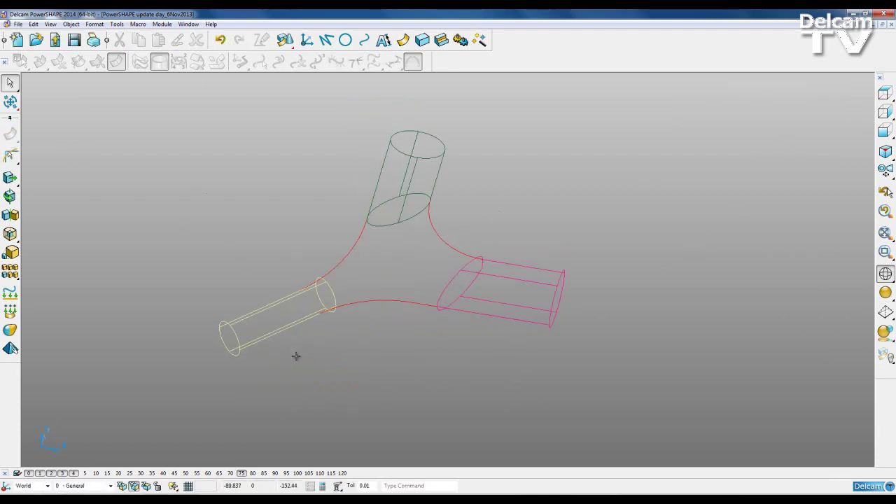
scroll(312, 331, "up", 3)
middle_click_drag(531, 282, 411, 320)
left_click(326, 40)
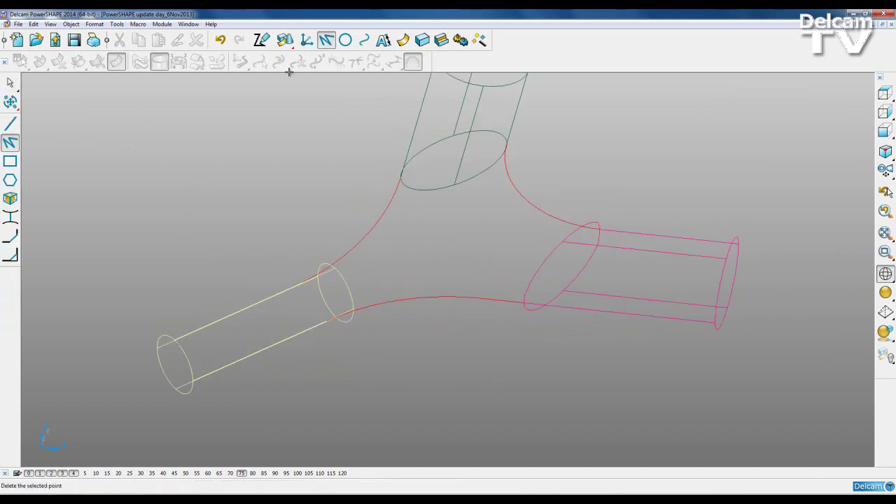
left_click(10, 124)
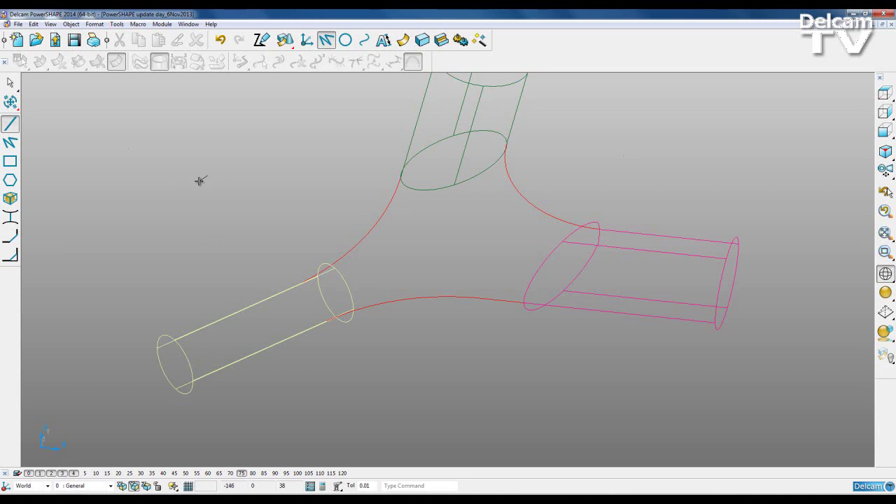
middle_click_drag(447, 308, 490, 317)
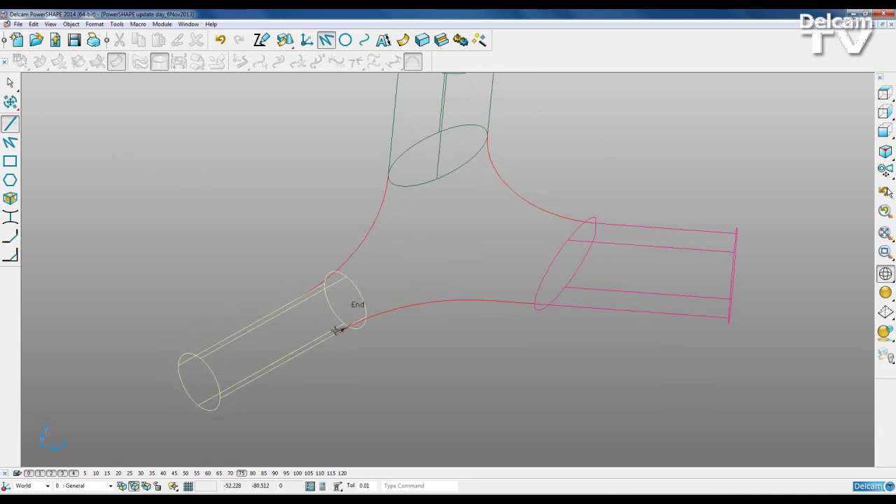
left_click(296, 300)
left_click(342, 330)
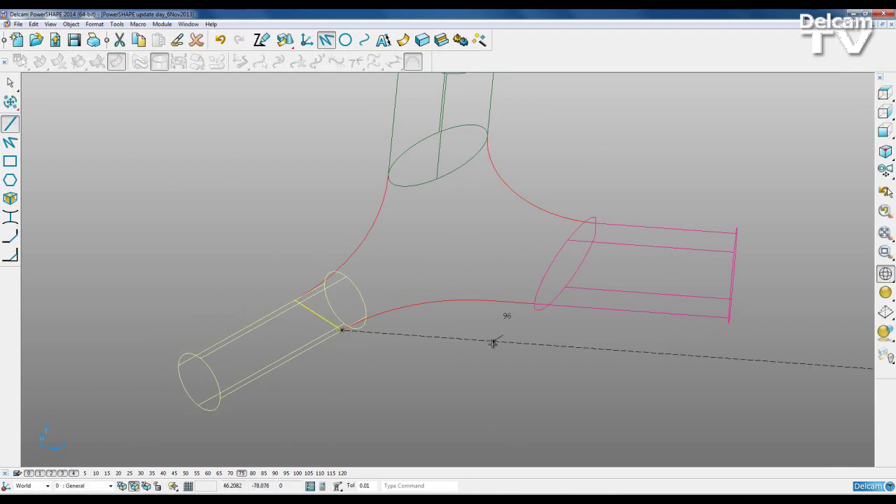
key("Escape")
Limit the small diagonal cylinder with the line in workplane project mode, removing its inner end
left_click(9, 102)
left_click(10, 156)
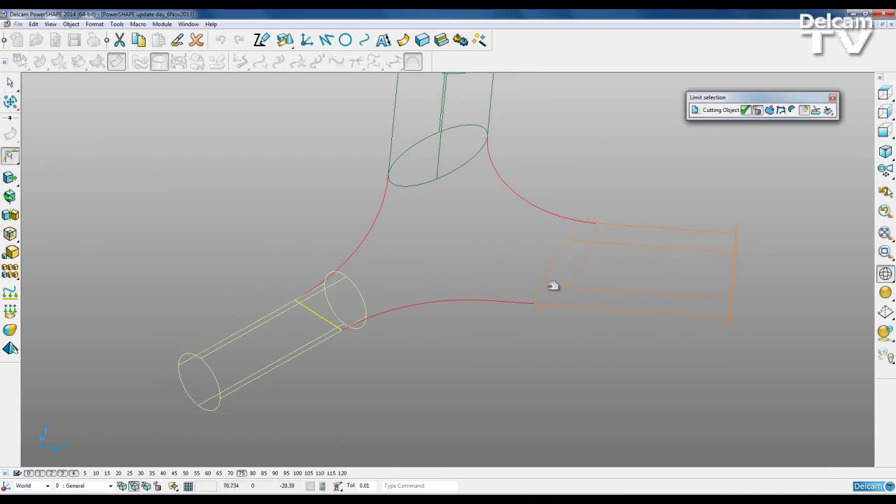
mouse_move(827, 112)
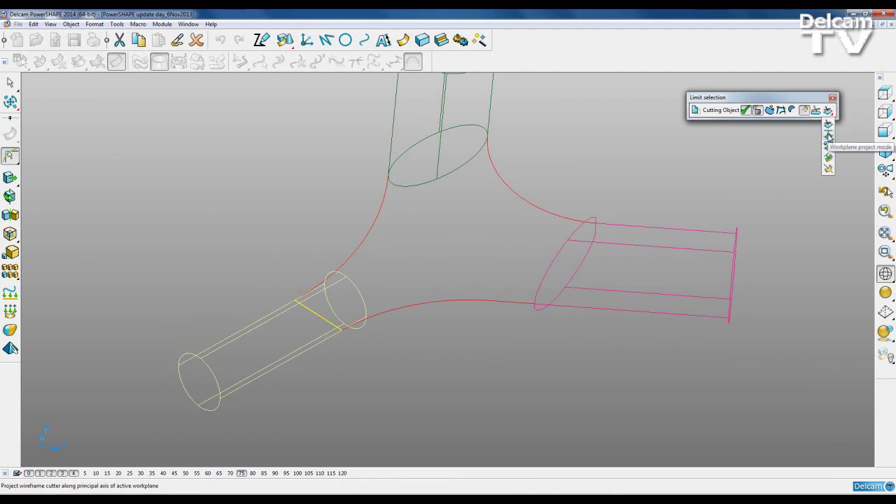
left_click(828, 137)
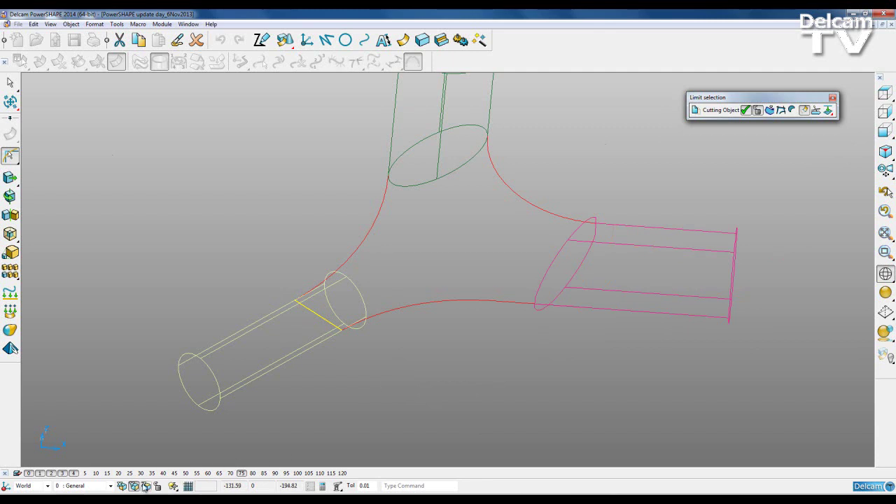
left_click(354, 284)
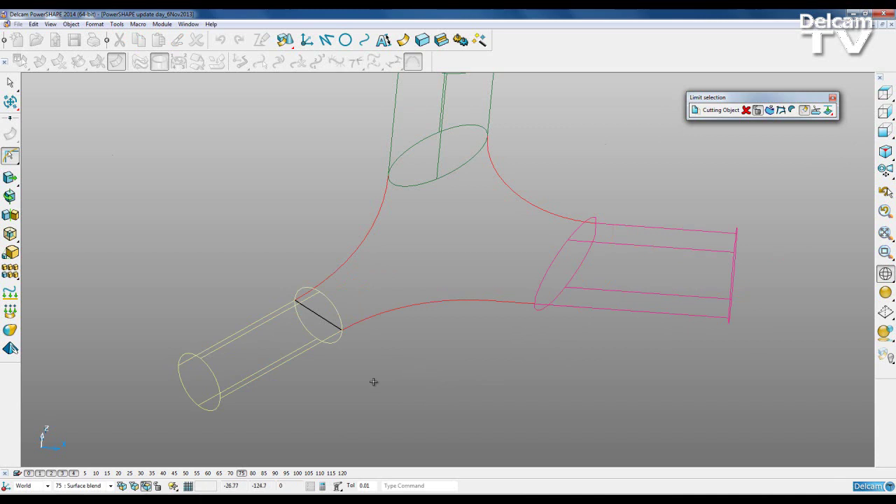
left_click(832, 97)
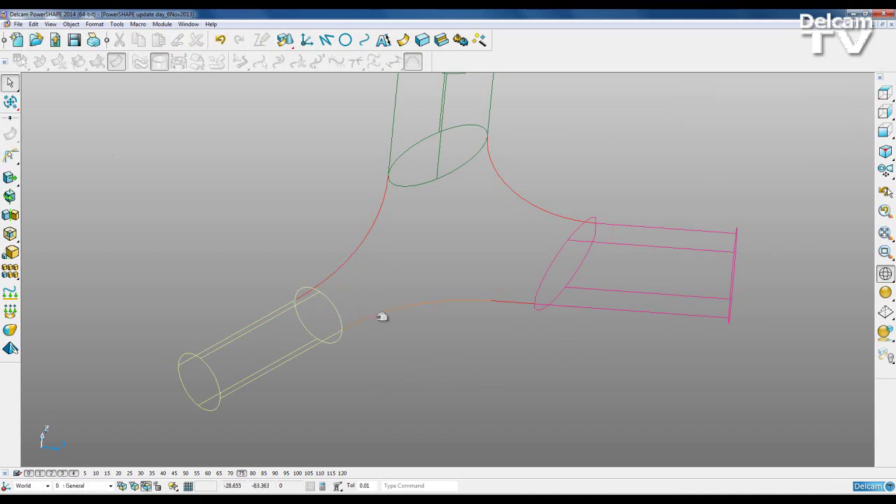
Display the three trimmed cylinders shaded with wireframe, viewed from the top
left_click(885, 94)
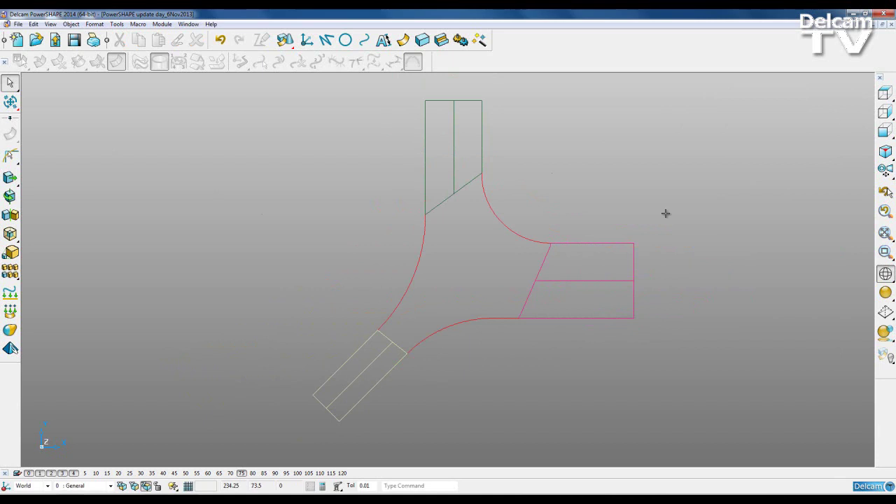
left_click(866, 297)
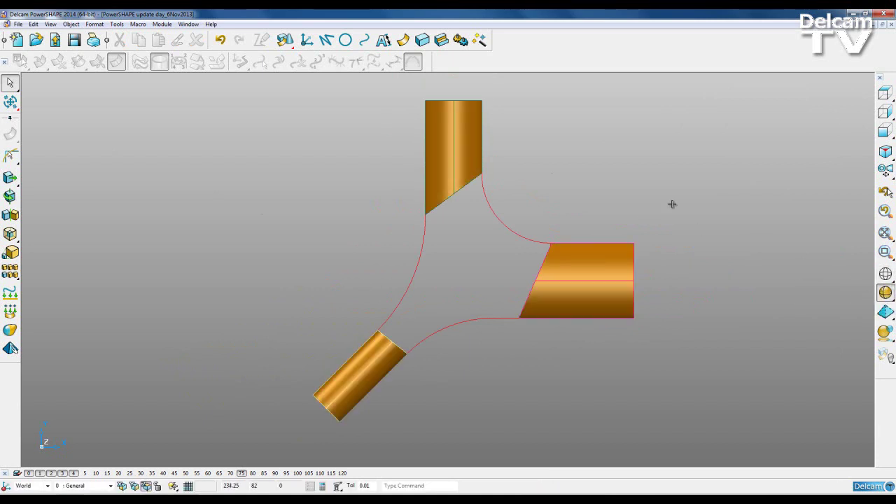
middle_click_drag(619, 222, 561, 223, "shift")
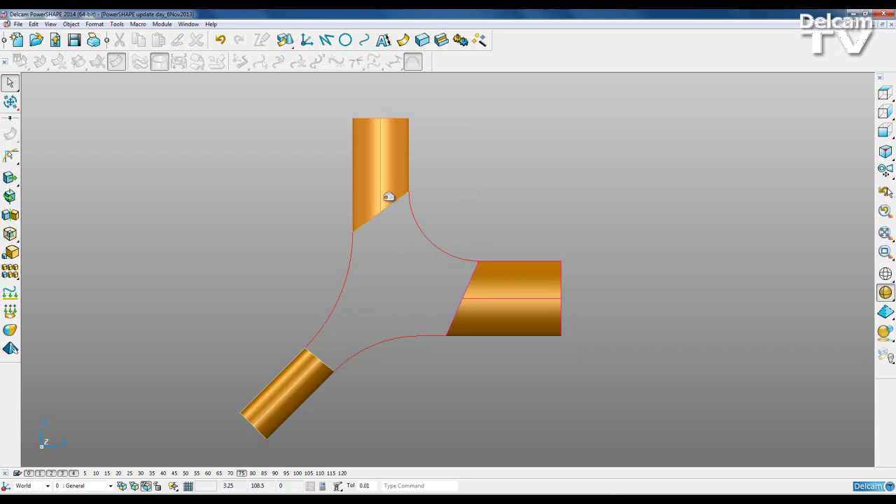
Start a composite curve along the centre line of the small diagonal cylinder, running to its trimmed inner end
left_click(364, 42)
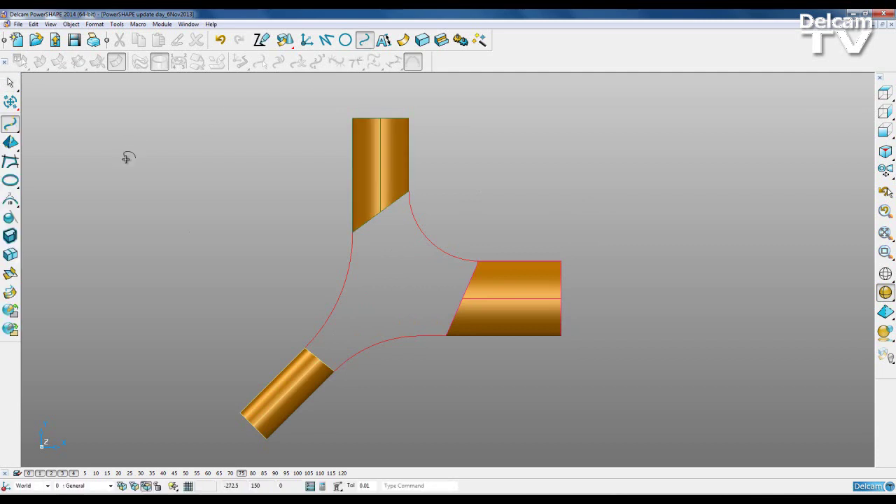
left_click(10, 161)
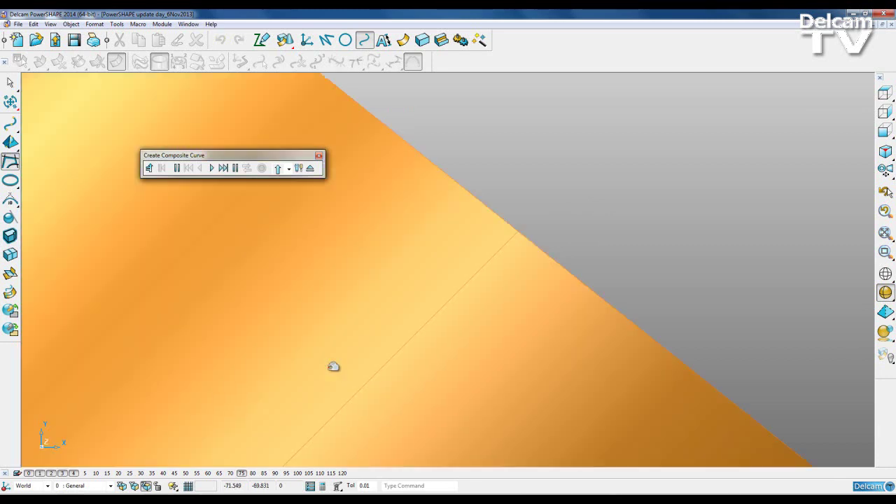
scroll(334, 367, "up", 5)
mouse_move(469, 180)
middle_mouse_down("ctrl+shift")
mouse_move(486, 214)
mouse_move(551, 280)
middle_mouse_up("ctrl+shift")
mouse_move(435, 237)
middle_mouse_down("ctrl+shift")
mouse_move(491, 294)
mouse_move(472, 215)
mouse_move(458, 243)
middle_mouse_up("ctrl+shift")
left_click(465, 241)
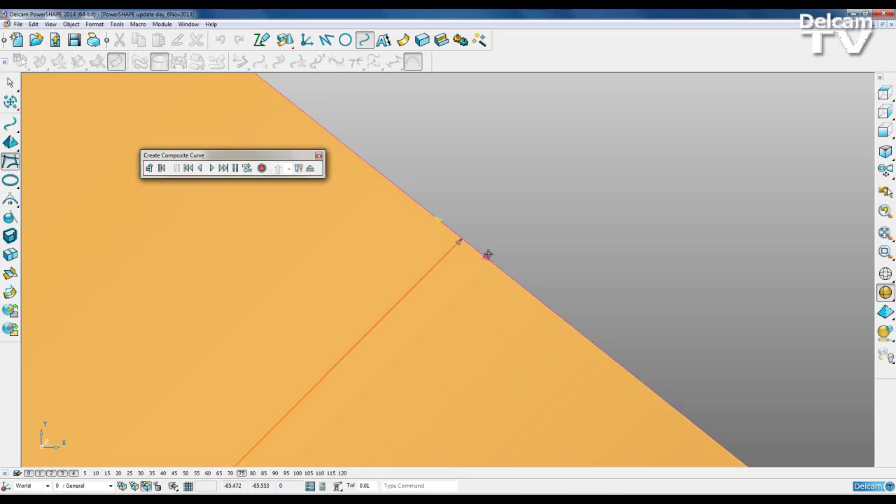
Continue the composite curve onto the vertical cylinder's centre line, bridging the gap with tangents, and save it
key("F6")
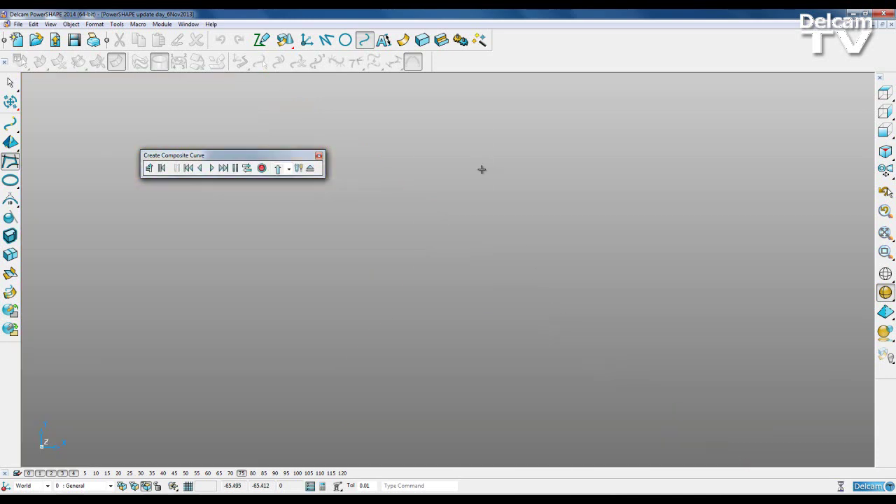
middle_click_drag(447, 185, 467, 206, "ctrl+shift")
middle_click_drag(381, 238, 413, 271, "ctrl+shift")
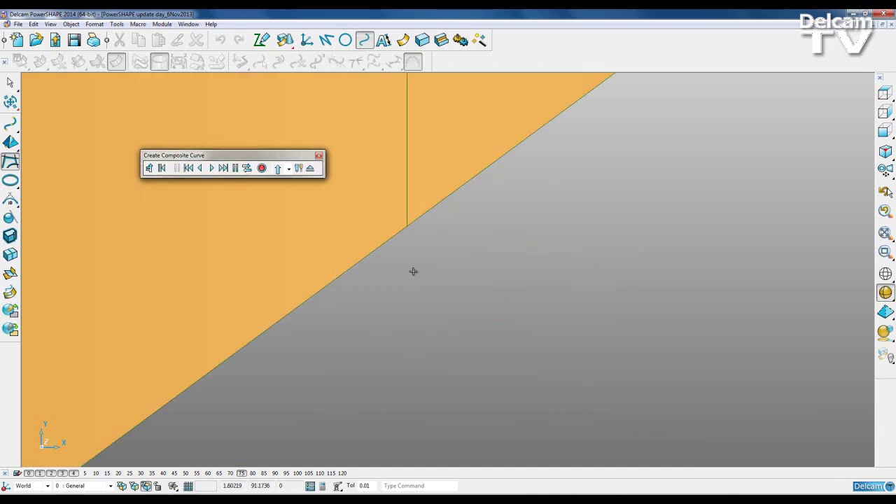
middle_click_drag(378, 203, 432, 258, "ctrl+shift")
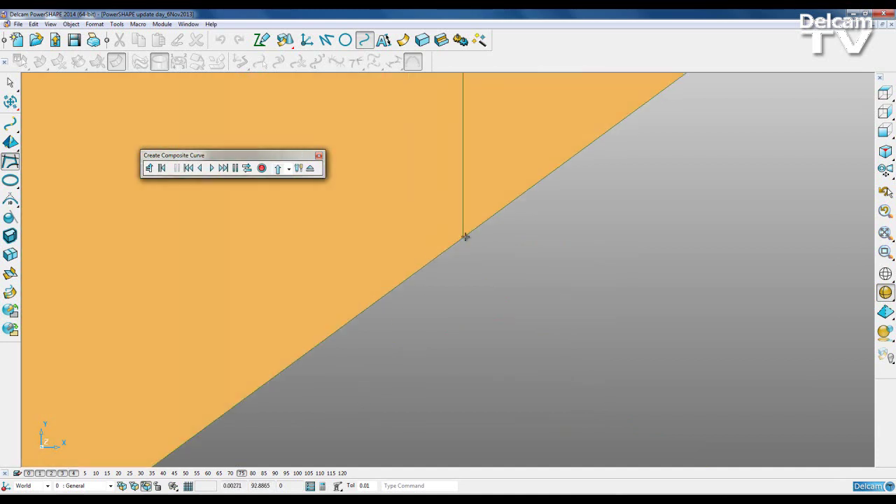
left_click(464, 237)
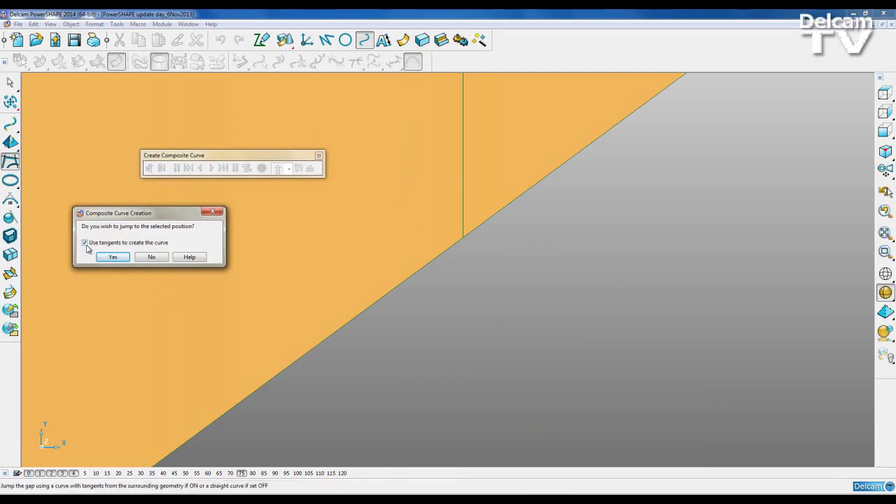
left_click(113, 257)
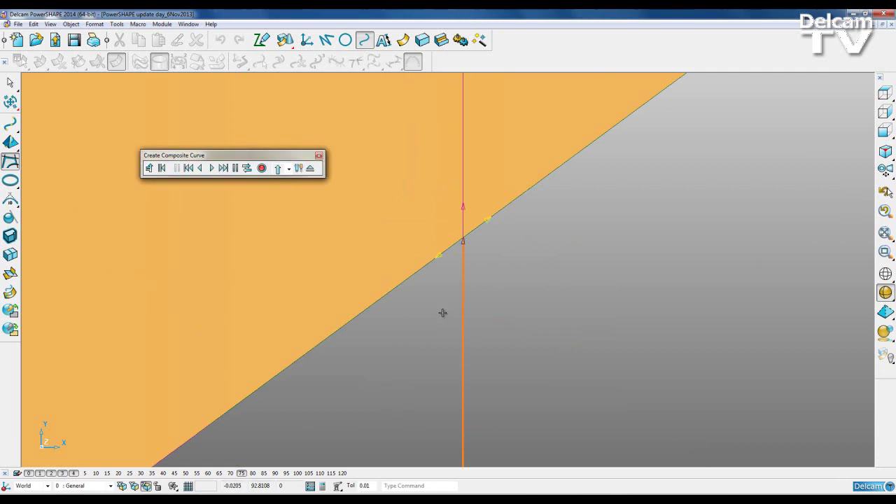
left_click(464, 207)
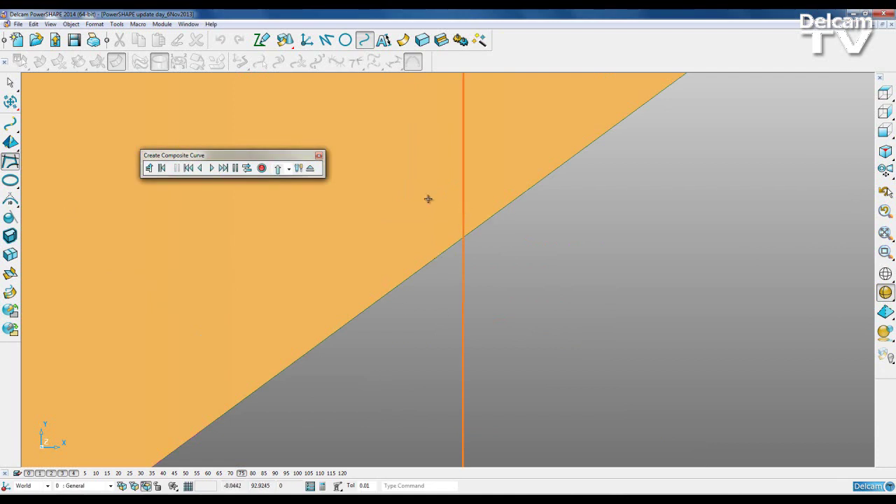
left_click(262, 168)
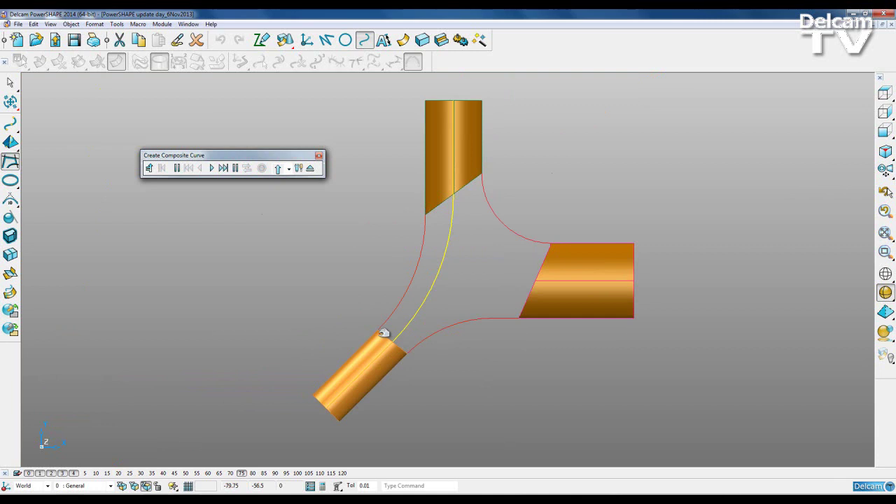
Create a composite curve from the small diagonal cylinder's centre line to the horizontal cylinder's, bridging the gap with tangents
scroll(406, 356, "up", 6)
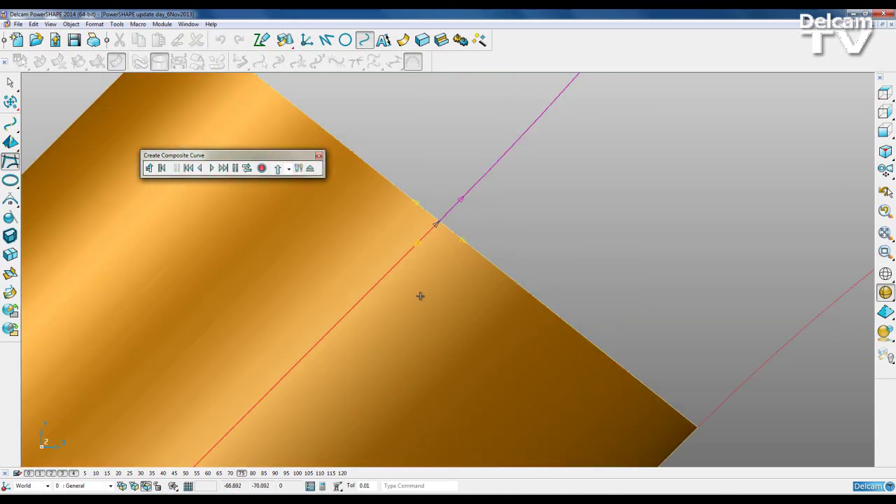
key("F6")
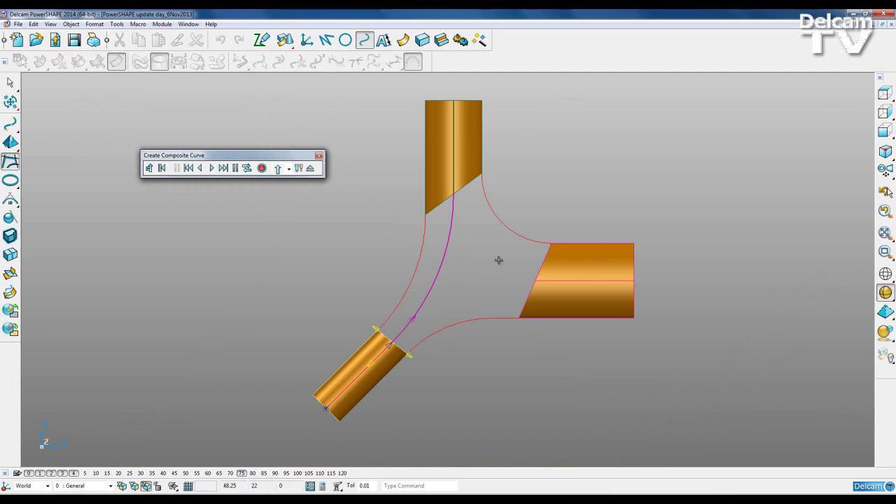
scroll(539, 285, "up", 5)
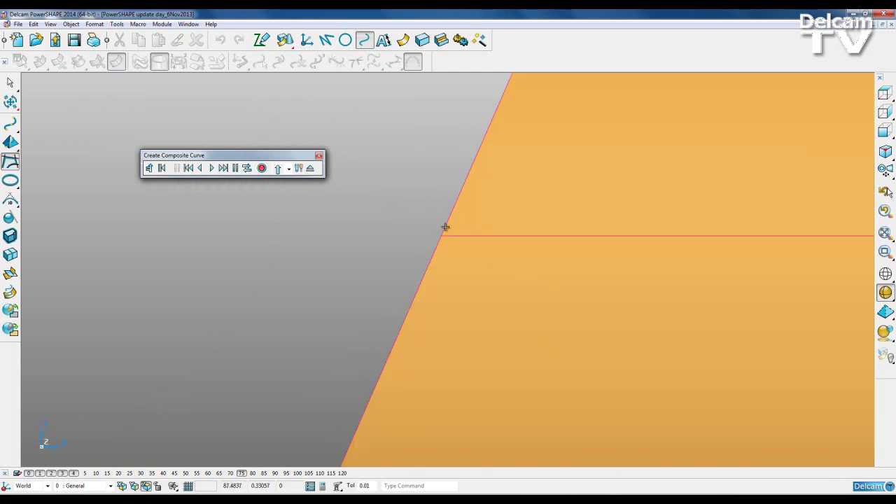
scroll(464, 262, "up", 2)
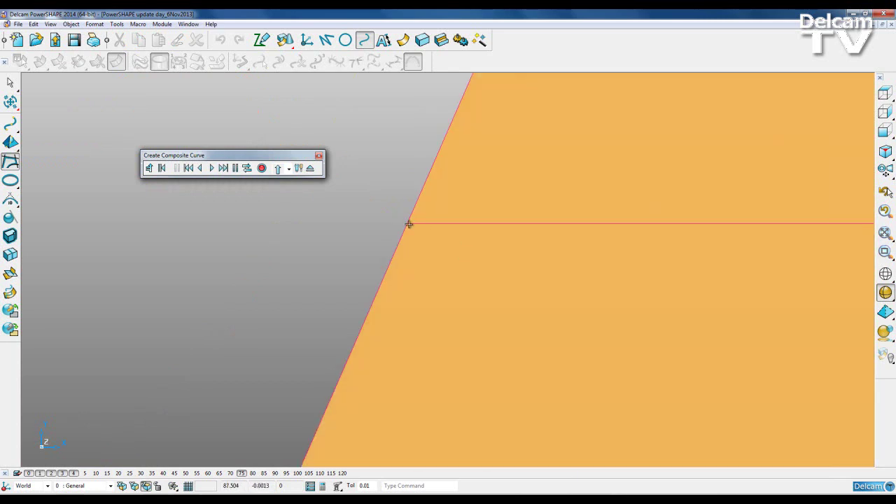
scroll(432, 248, "up", 3)
middle_click_drag(384, 201, 473, 272, "shift")
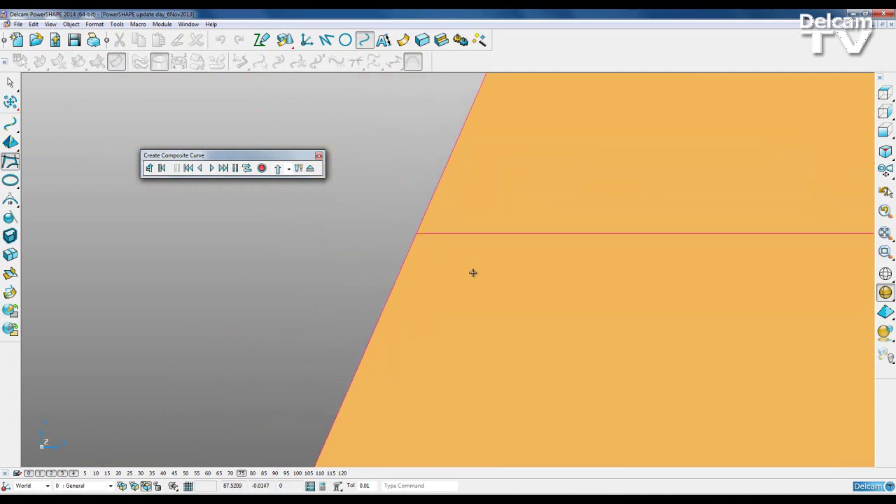
left_click(417, 233)
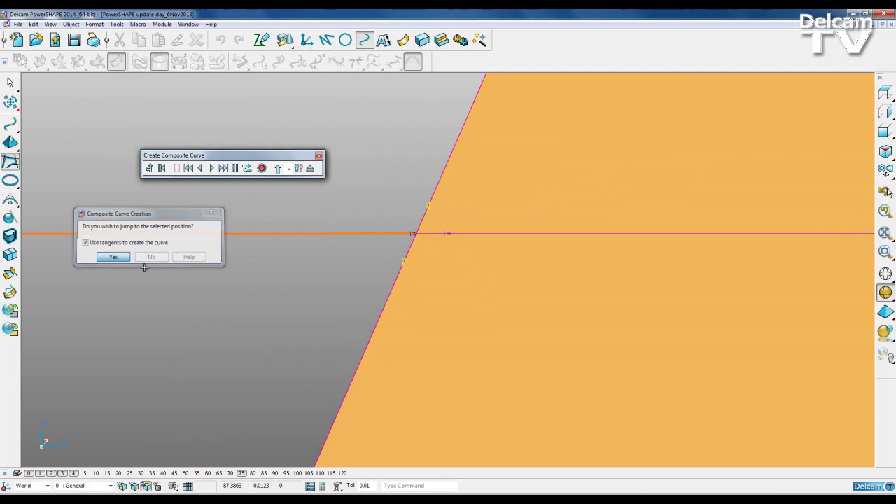
left_click(112, 257)
left_click(450, 233)
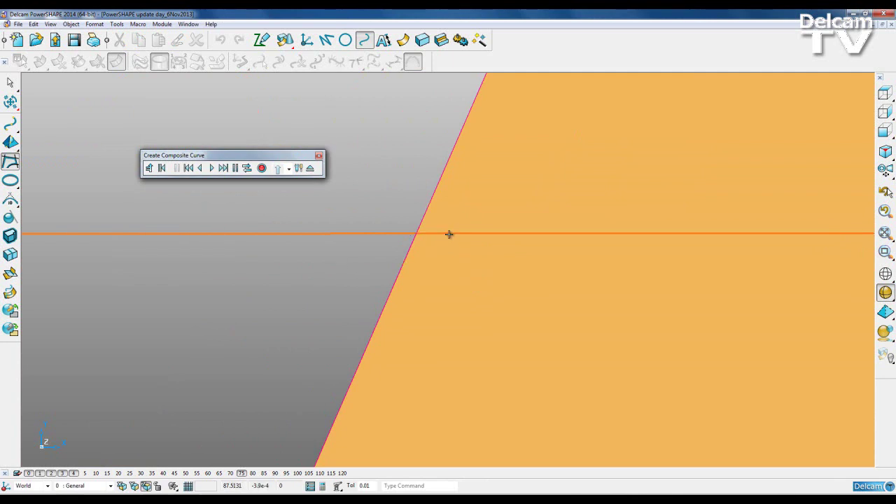
left_click(261, 168)
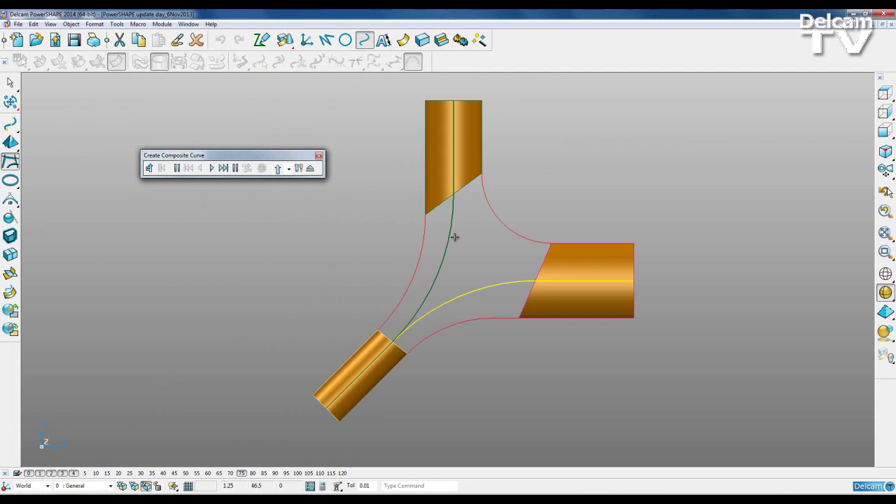
Create a composite curve from the vertical cylinder's centre line to the horizontal cylinder's centre line
scroll(456, 194, "up", 5)
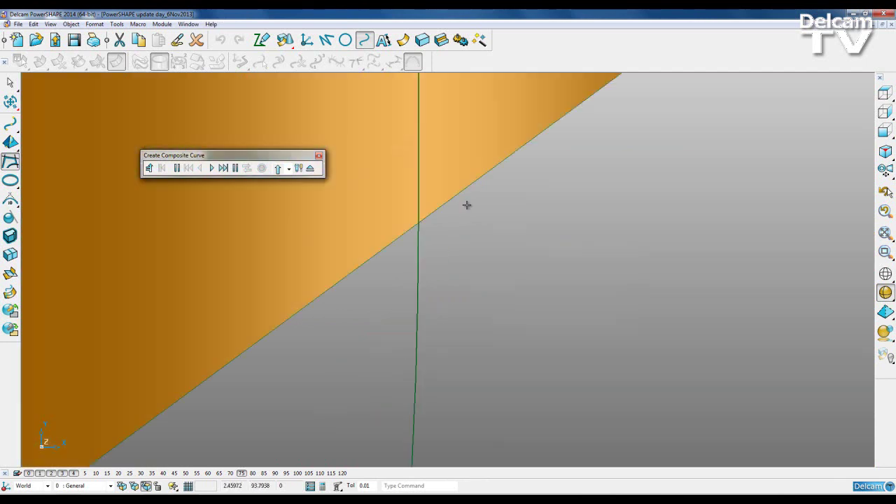
scroll(419, 214, "up", 3)
scroll(431, 249, "up", 2)
left_click(427, 273)
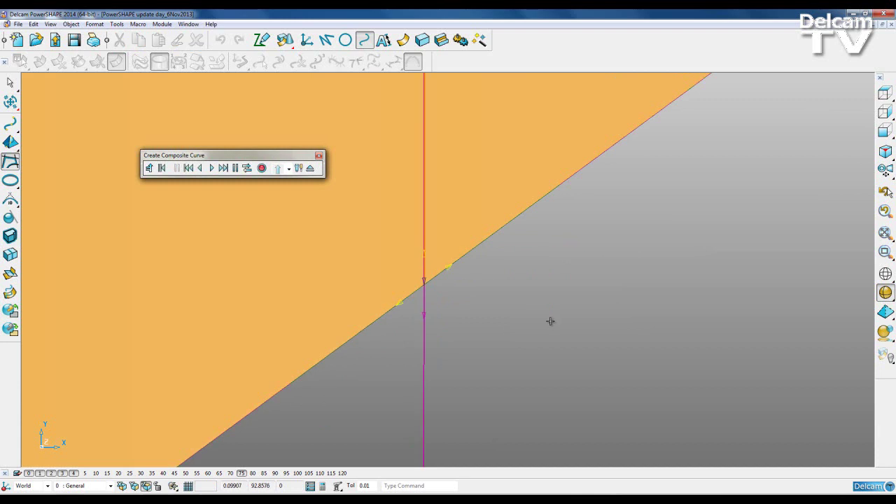
key("F6")
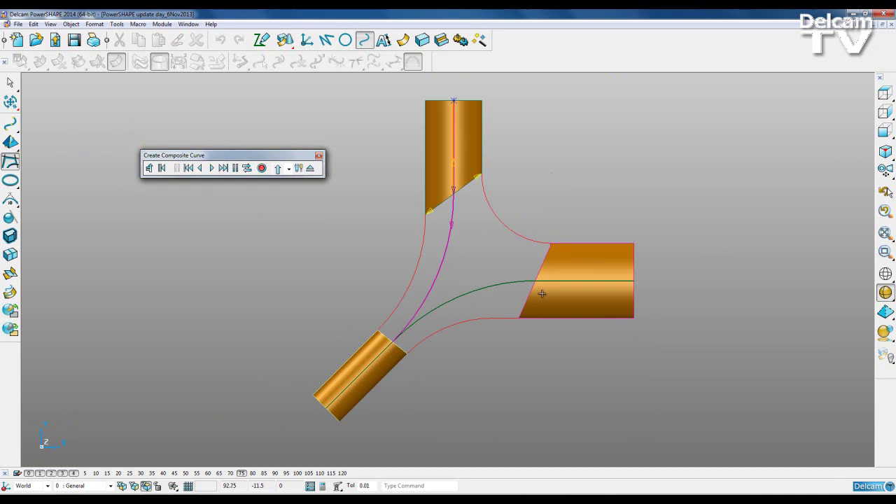
scroll(543, 294, "up", 4)
middle_click_drag(422, 235, 465, 272, "ctrl+shift")
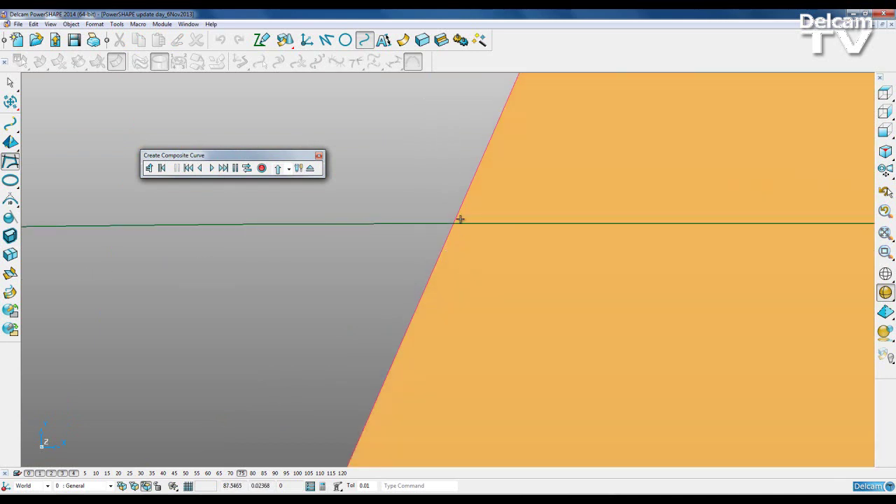
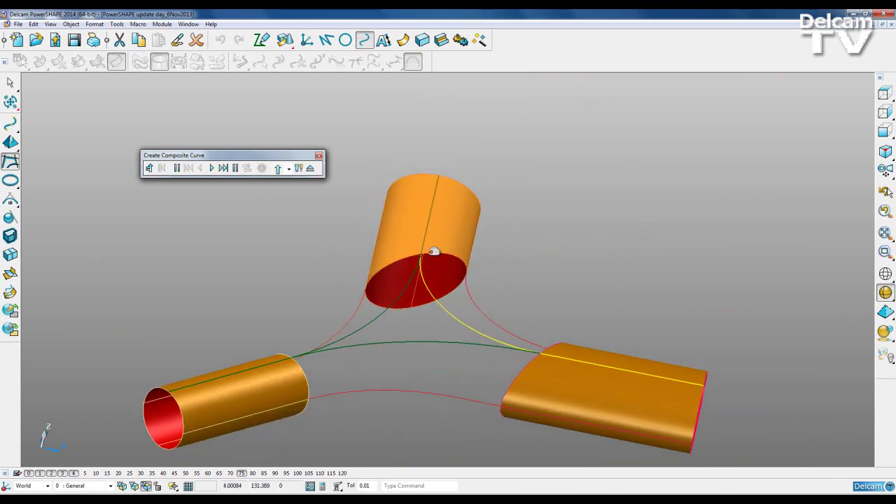
Save a composite curve along the vertical cylinder's slanted edge, from its centre line to the connecting curve on the small cylinder's side
scroll(410, 250, "up", 1)
scroll(412, 246, "up", 1)
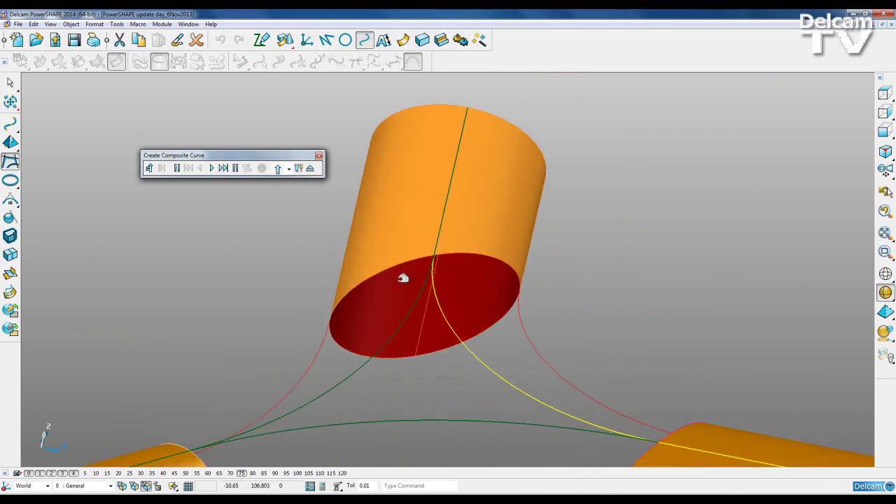
left_click(425, 258)
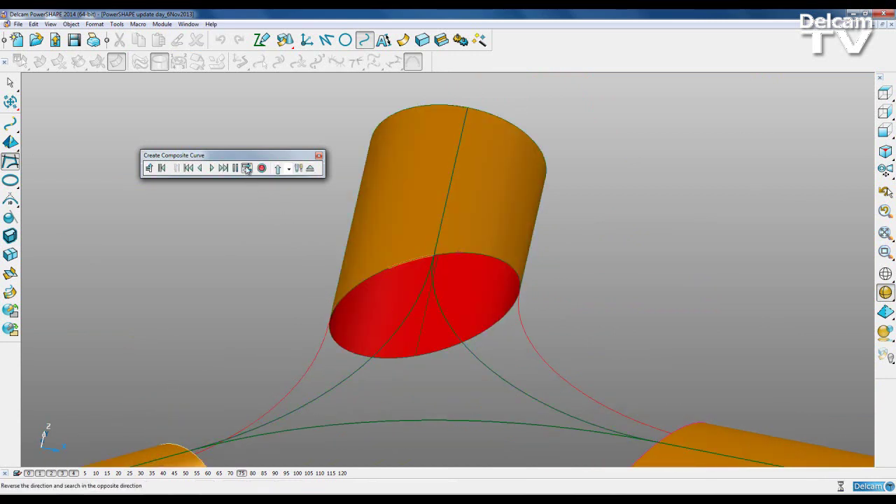
left_click(365, 281)
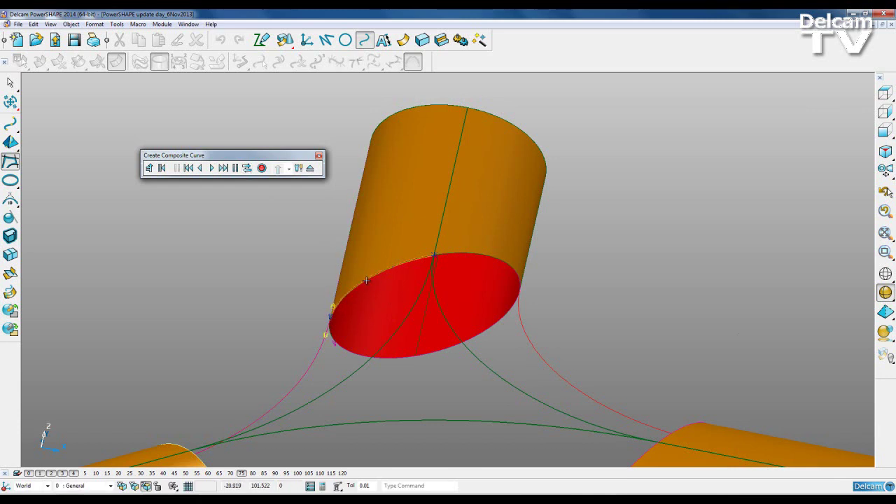
left_click(262, 169)
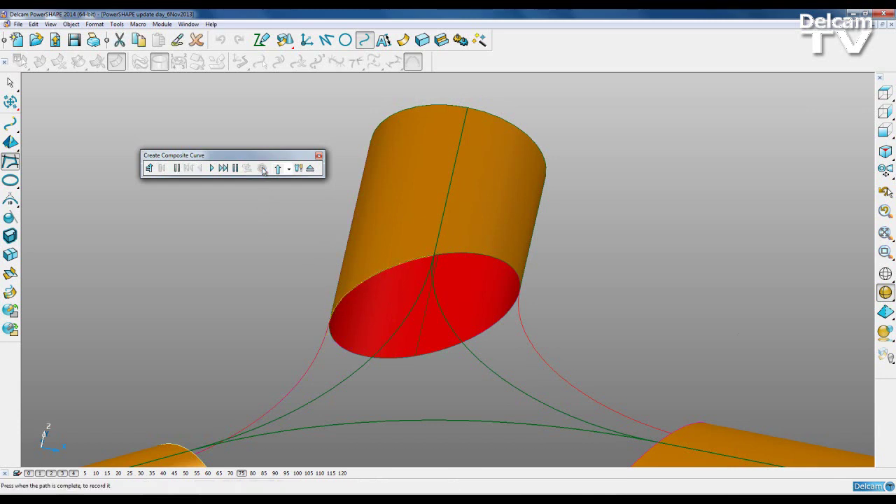
Save a composite curve along the vertical cylinder's slanted edge, from its centre line to the connecting curve on the horizontal cylinder's side
left_click(454, 254)
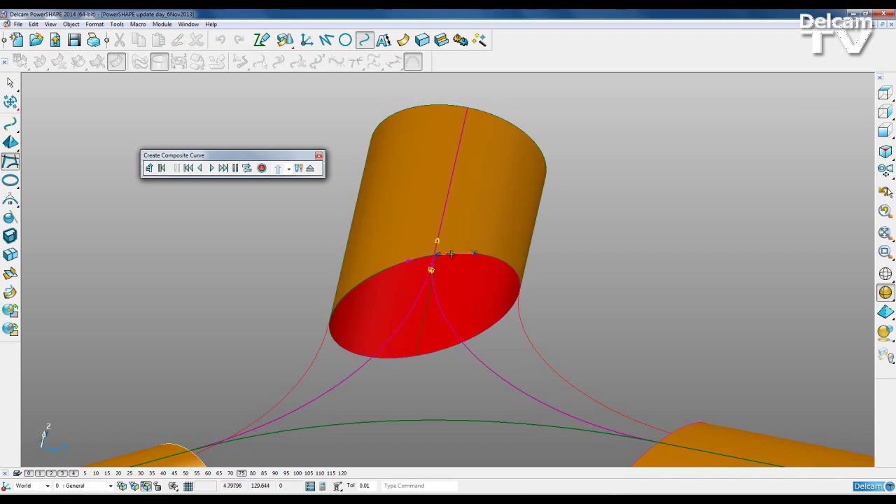
left_click(247, 168)
left_click(499, 259)
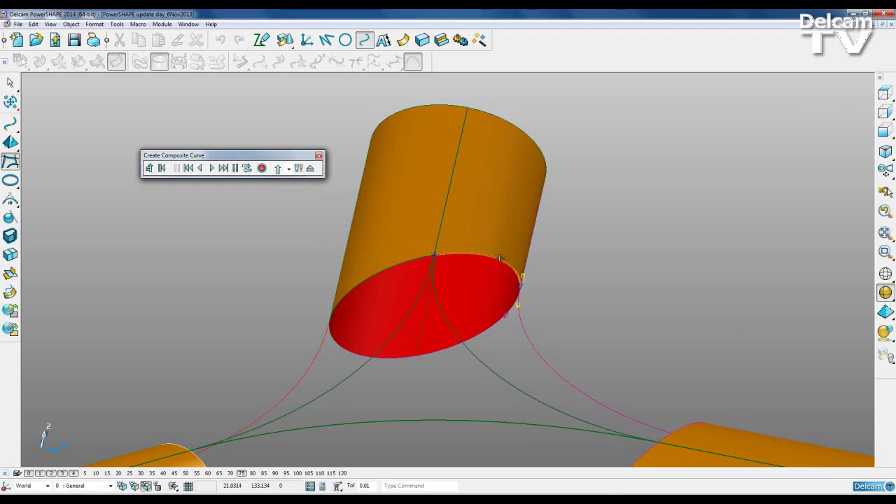
left_click(261, 168)
Trace a composite curve along the horizontal cylinder's slanted edge, from its centre line to the connecting curve on the vertical cylinder's side
middle_click_drag(579, 408, 410, 425)
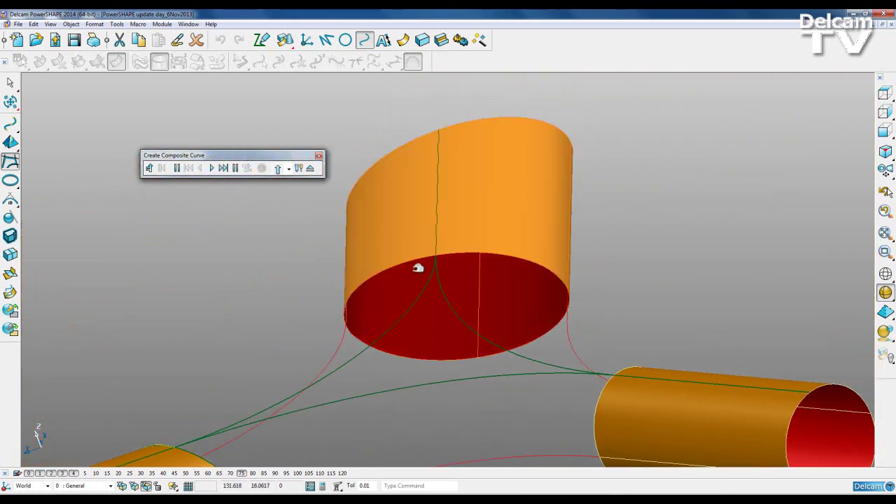
left_click(420, 258)
left_click(247, 168)
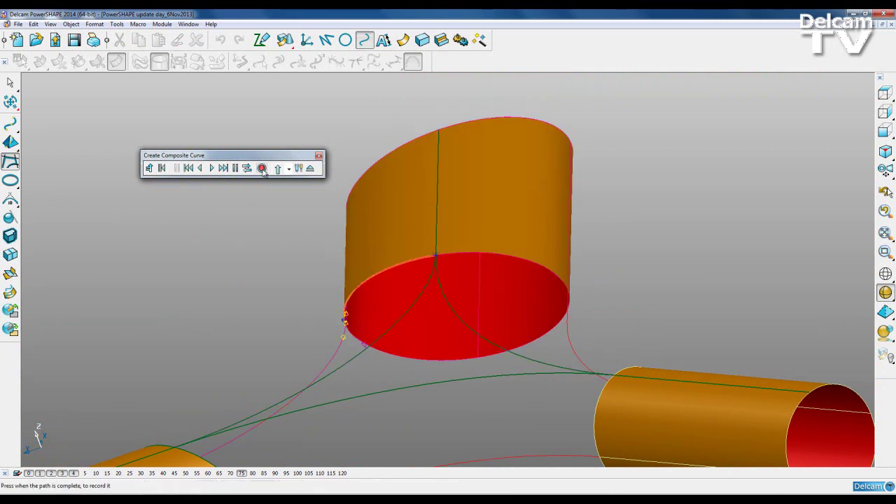
Save a composite curve along the horizontal cylinder's slanted edge, from its centre line to the connecting curve on the small cylinder's side
left_click(455, 228)
left_click(458, 253)
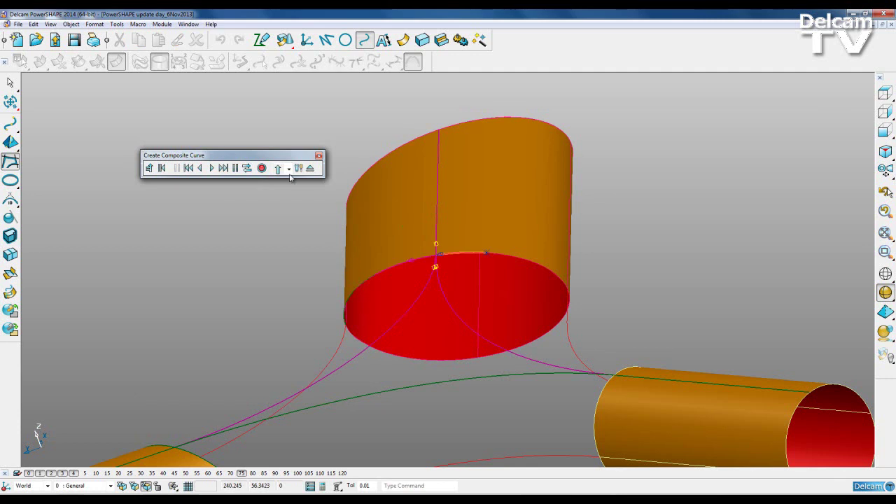
left_click(520, 259)
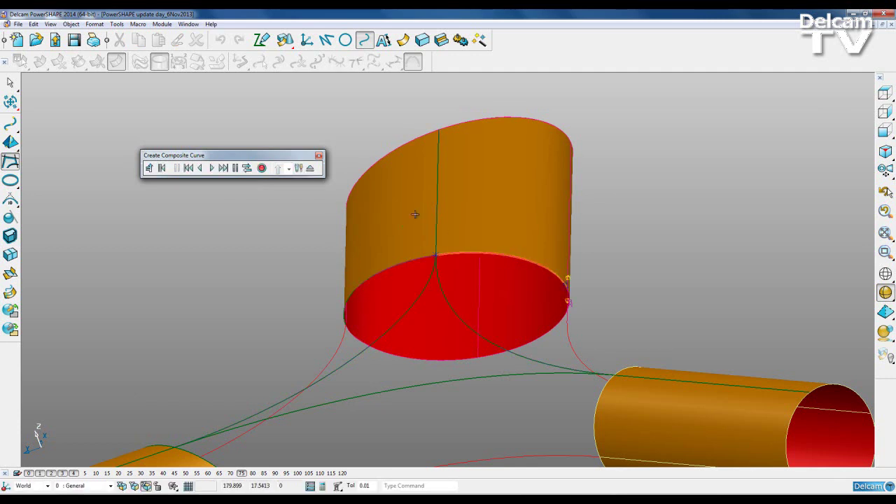
left_click(261, 168)
Save a composite curve along the small cylinder's end edge, from its centre line to the connecting curve on the horizontal cylinder's side
middle_click_drag(508, 355, 712, 296)
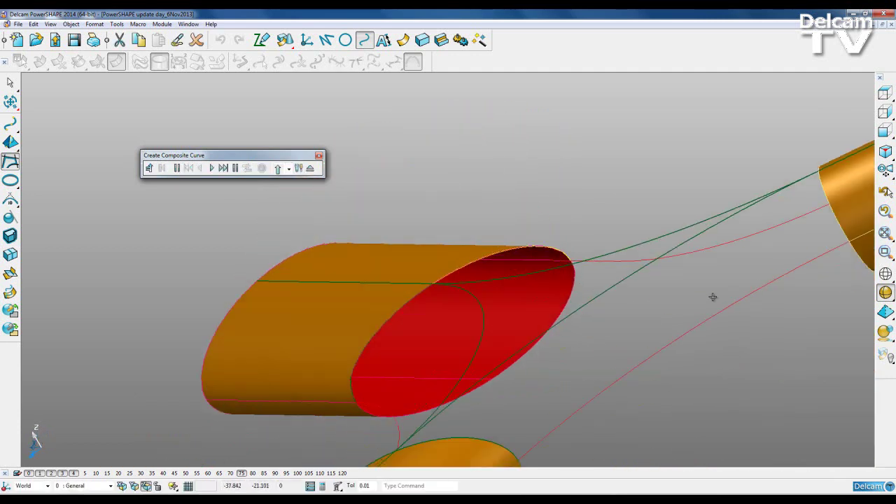
middle_click_drag(512, 294, 545, 310, "shift")
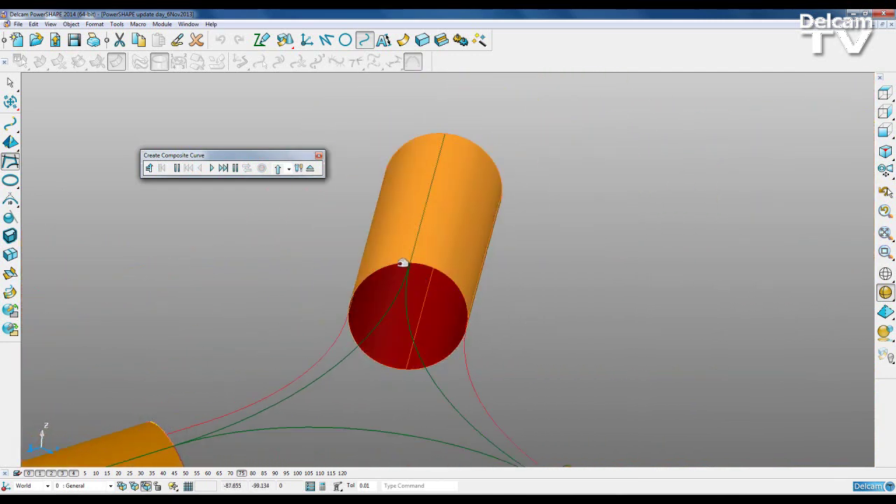
left_click(402, 264)
scroll(403, 263, "up", 3)
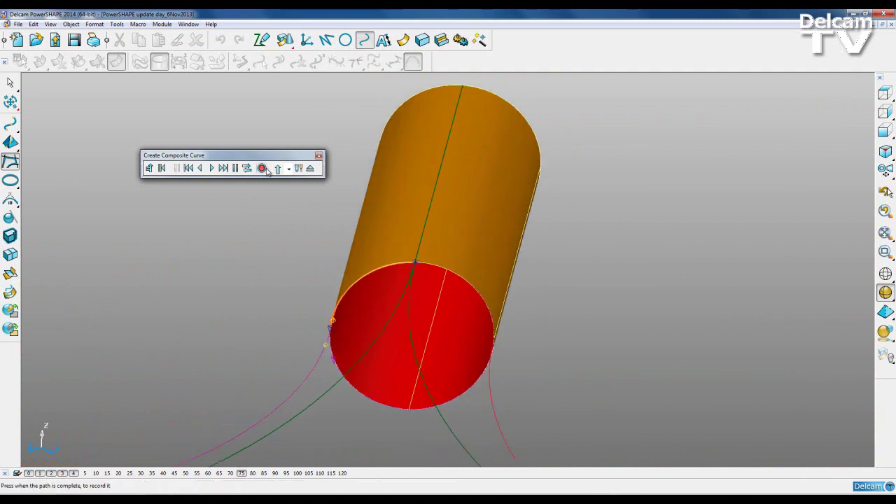
left_click(263, 168)
Save a composite curve along the small cylinder's end edge, from its centre line to the connecting curve on the vertical cylinder's side
left_click(434, 264)
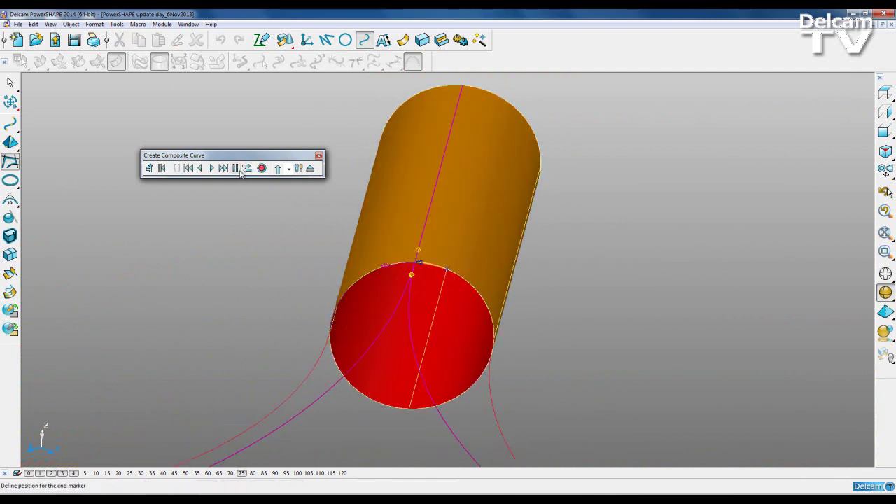
left_click(475, 281)
left_click(262, 168)
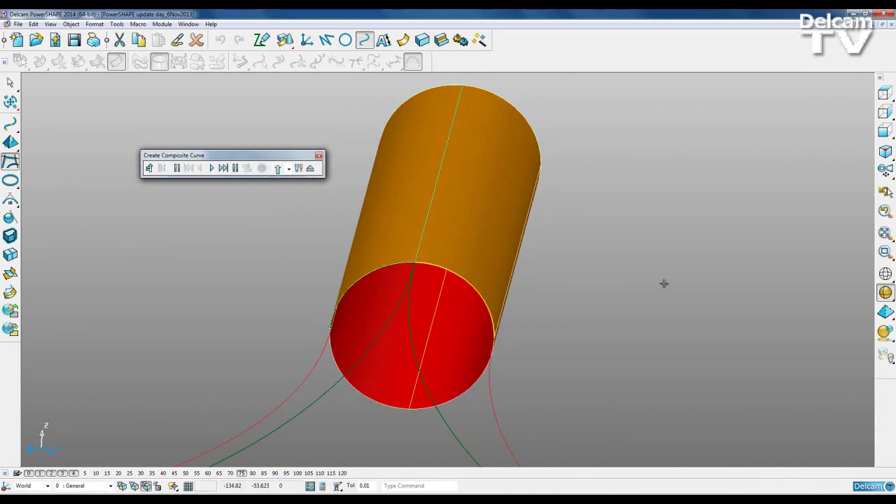
Save a composite curve along the outer connecting curve between the small and horizontal cylinders, and close the composite curve creator
left_click(885, 167)
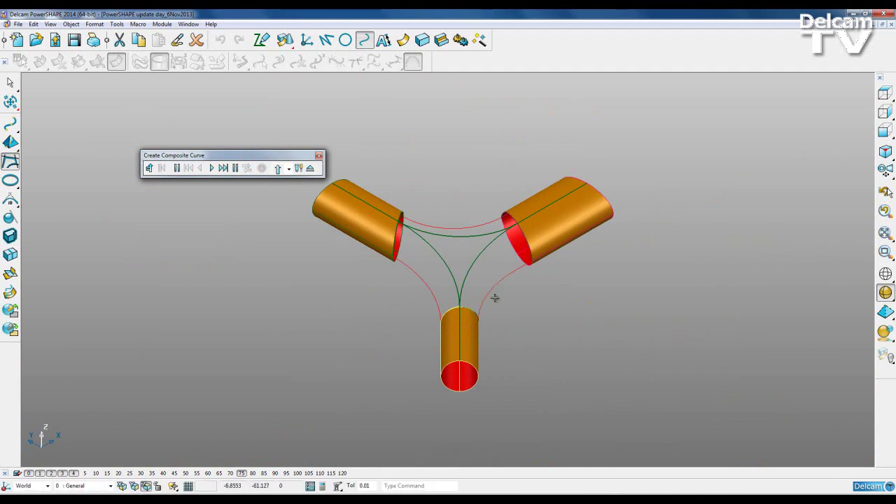
left_click(885, 93)
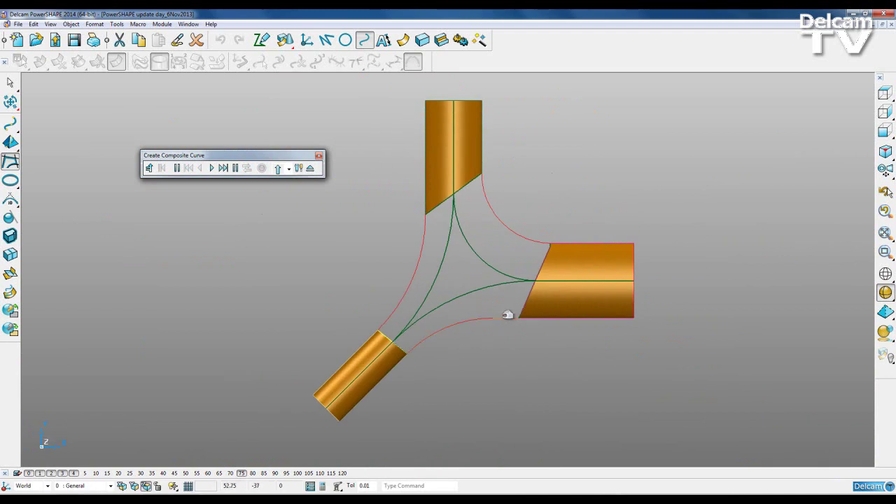
left_click(458, 323)
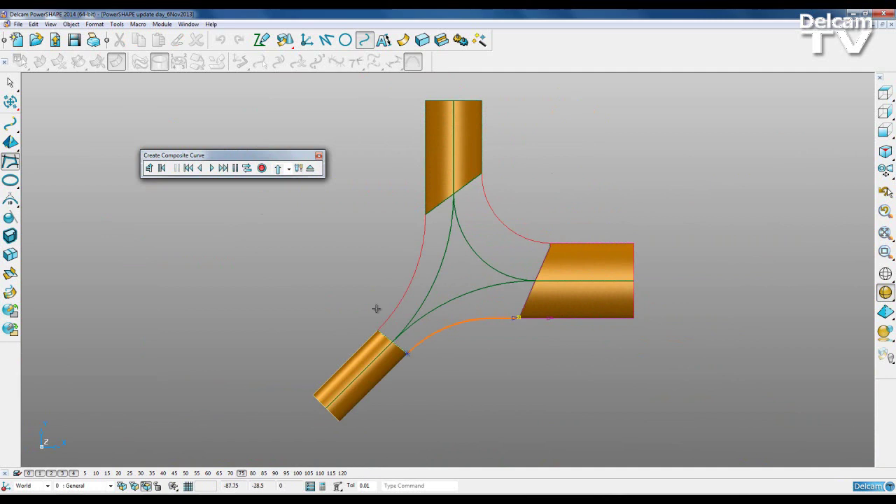
left_click(262, 168)
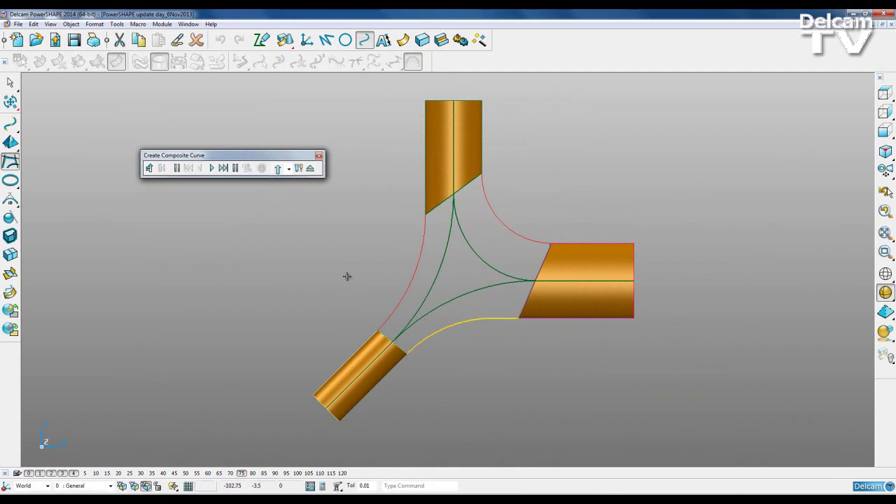
left_click(319, 155)
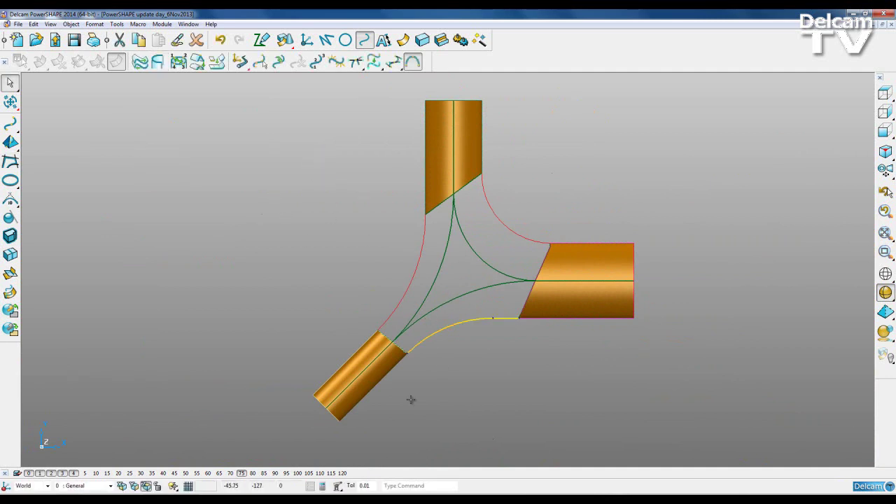
Select all surfaces and remove the three cylinders from view, leaving only the curve network
middle_click_drag(413, 399, 413, 292)
middle_click_drag(473, 352, 473, 353, "ctrl+shift")
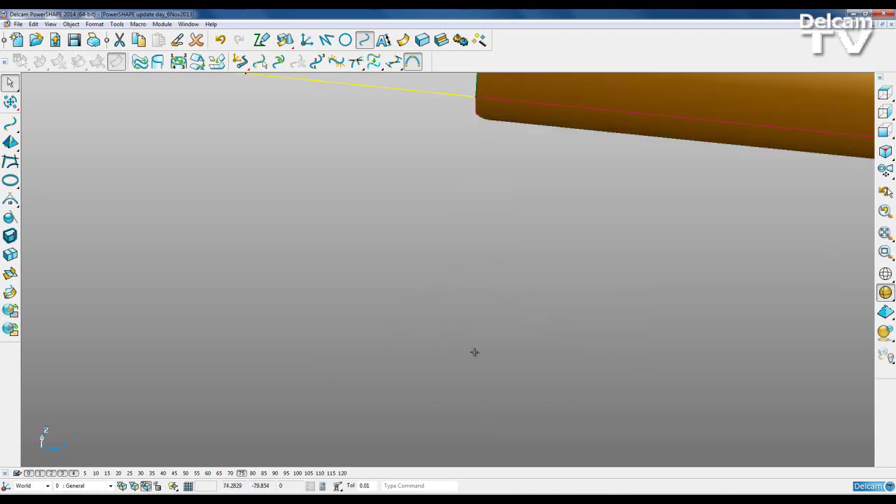
left_click(885, 93)
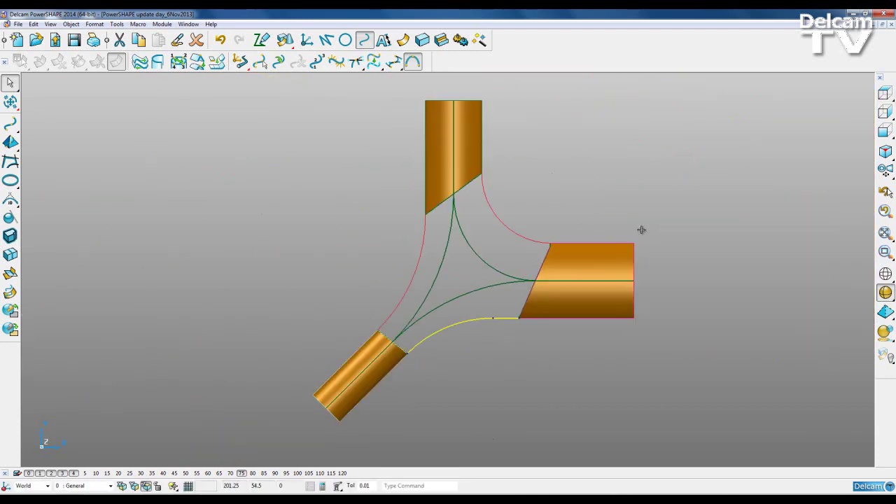
mouse_move(10, 84)
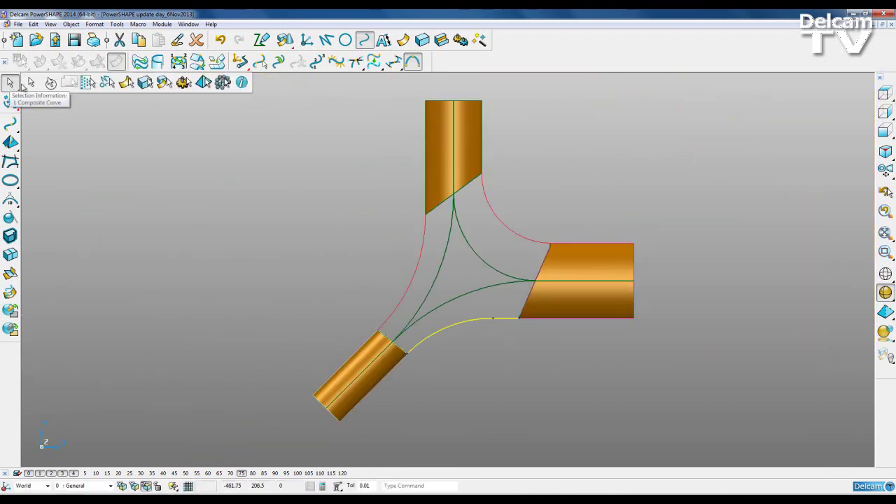
left_click(126, 83)
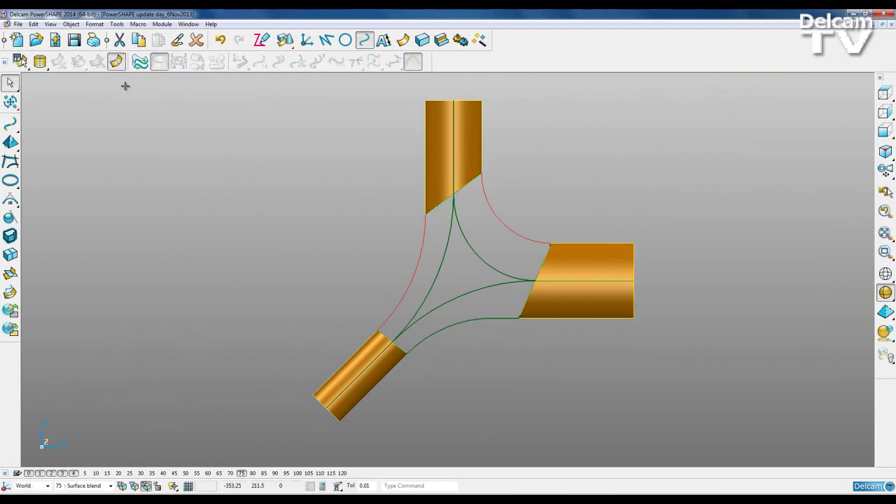
key("Delete")
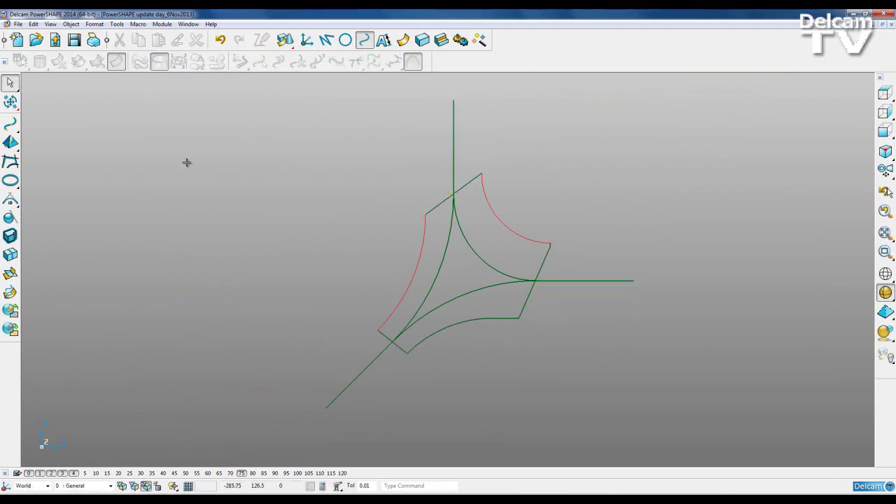
Create a From network Smart Surfacer surface from the four curves bounding the gap between the small and vertical cylinders
left_click(885, 151)
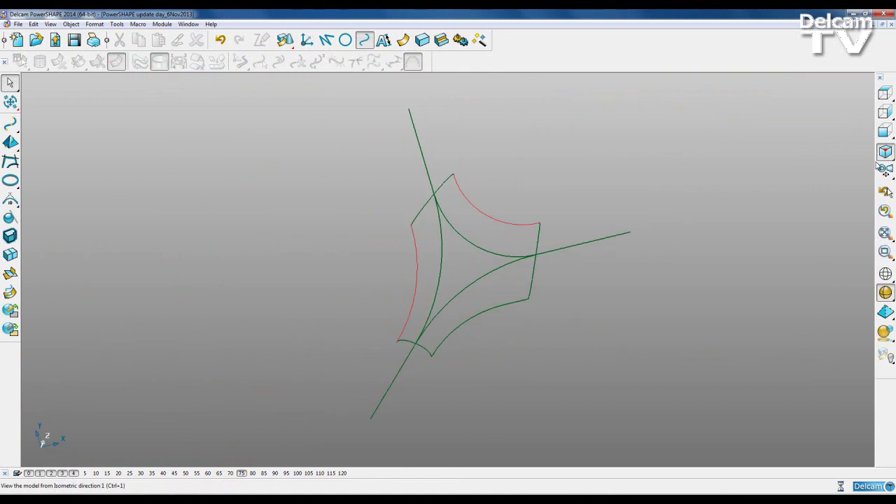
scroll(393, 308, "up", 2)
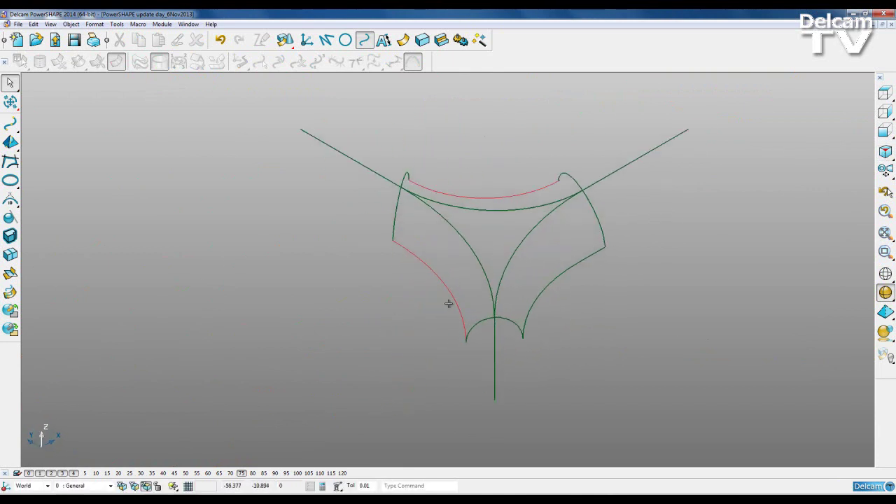
left_click(395, 212)
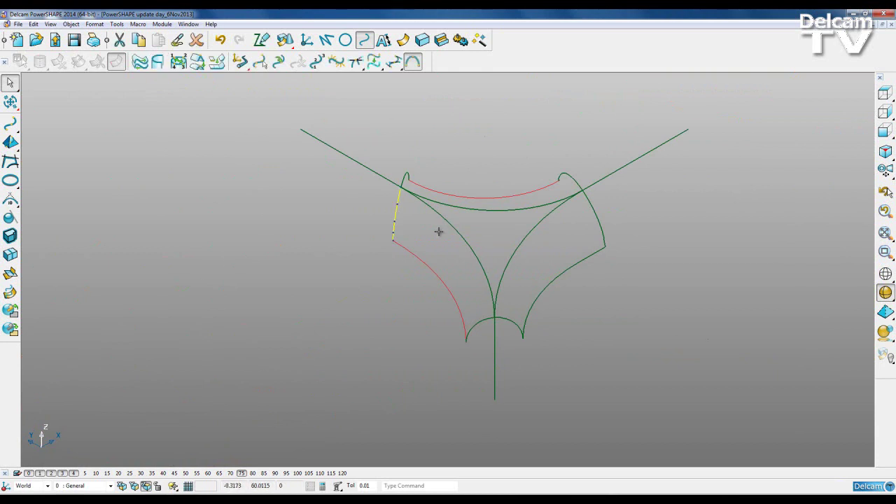
left_click(491, 321)
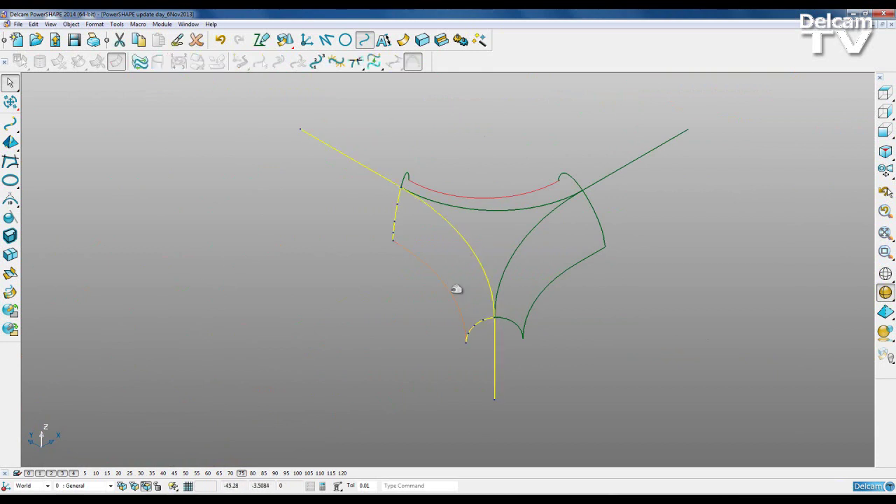
left_click(448, 285)
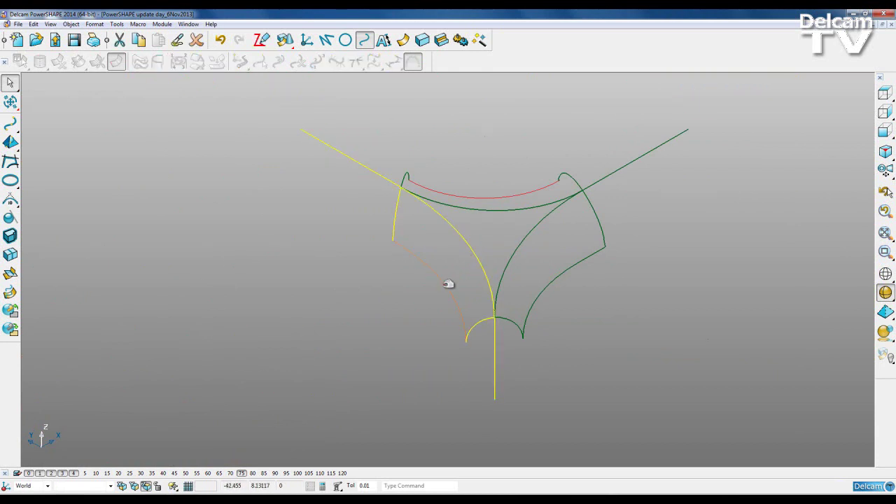
left_click(403, 40)
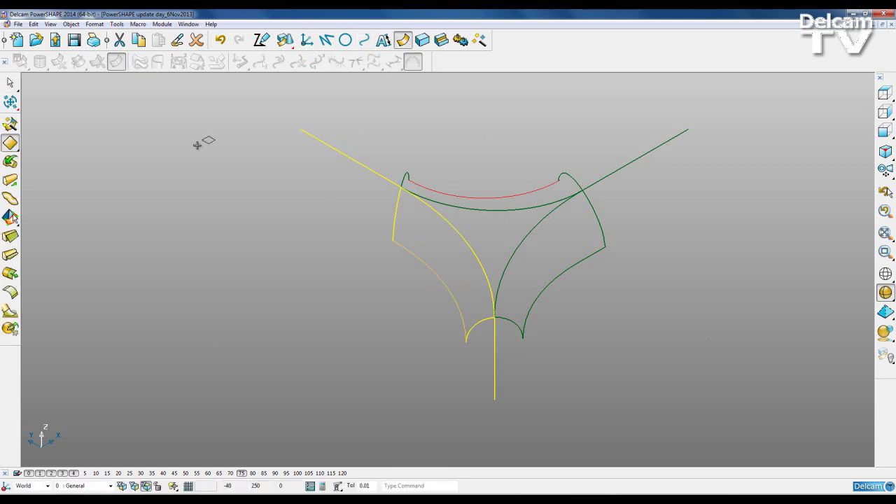
left_click(9, 123)
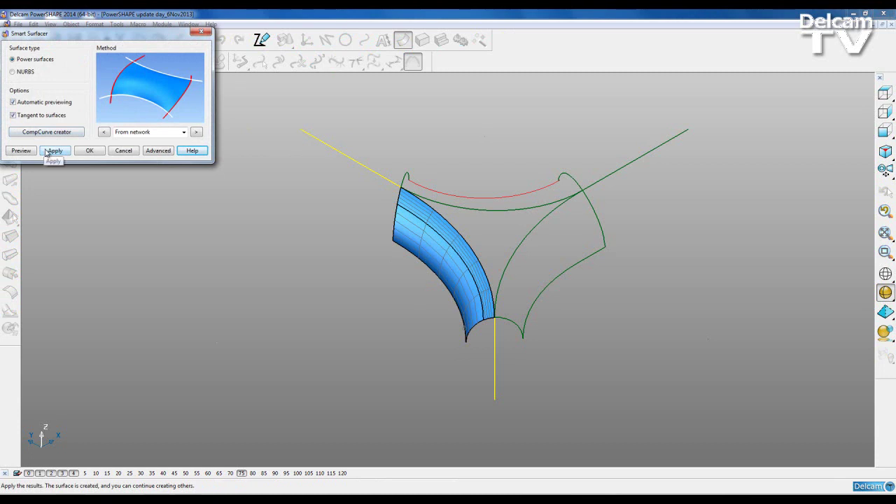
left_click(55, 150)
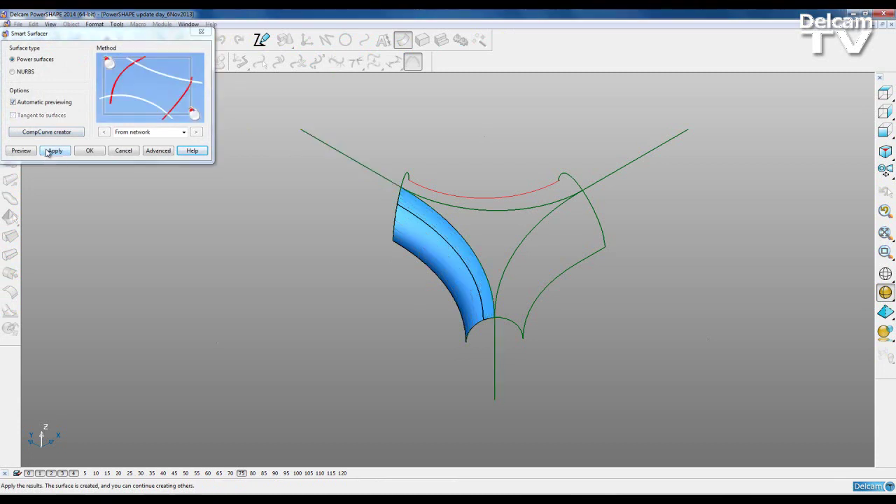
Create a From network surface from the four curves bounding the gap between the small and horizontal cylinders
left_click(585, 263)
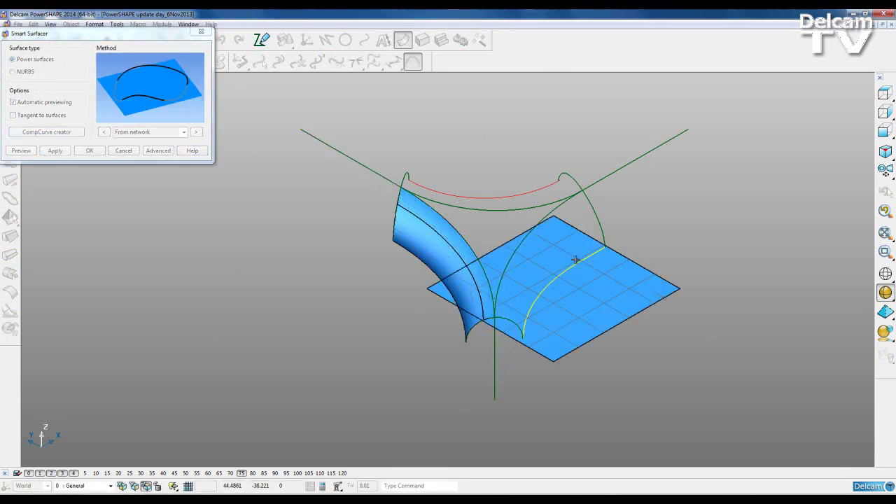
left_click(552, 213)
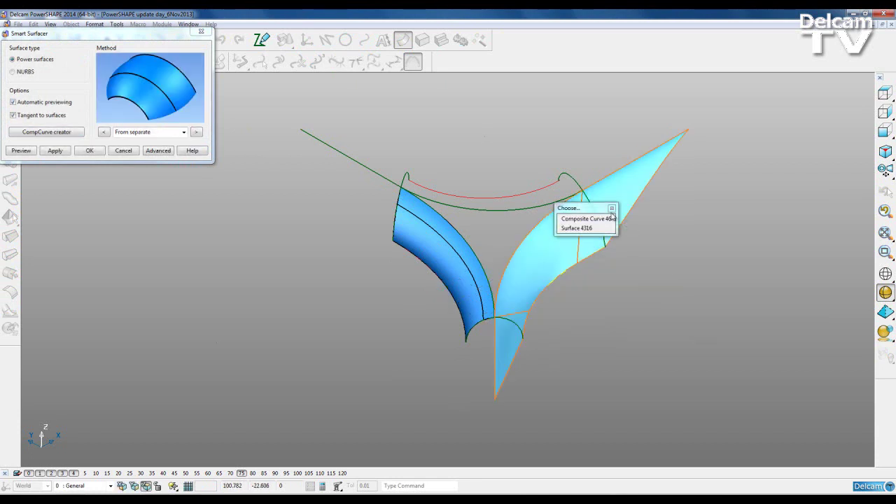
left_click(585, 219)
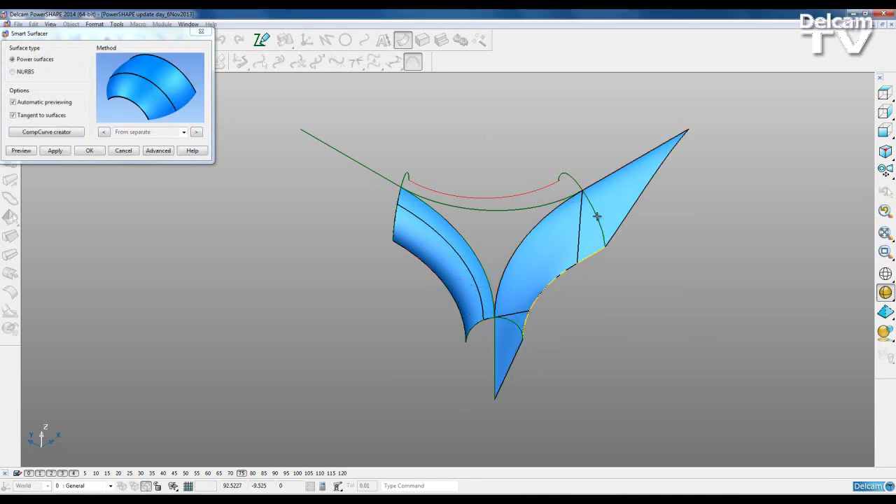
left_click(601, 215)
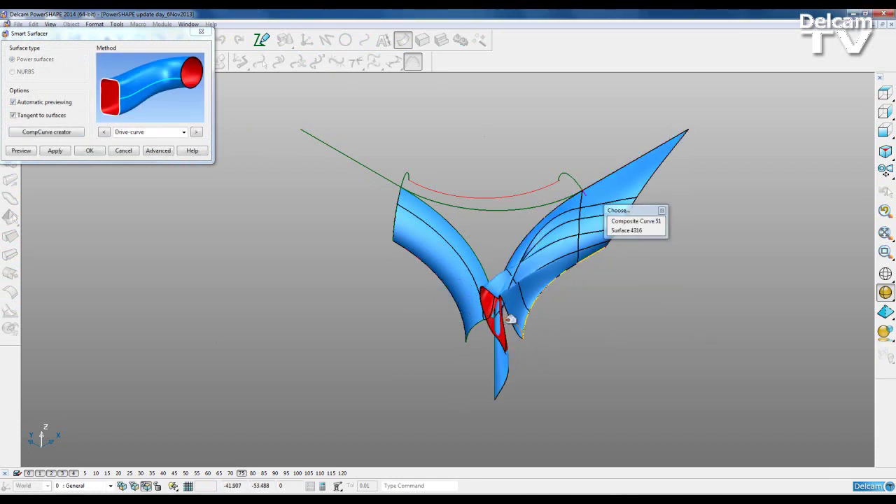
left_click(509, 319)
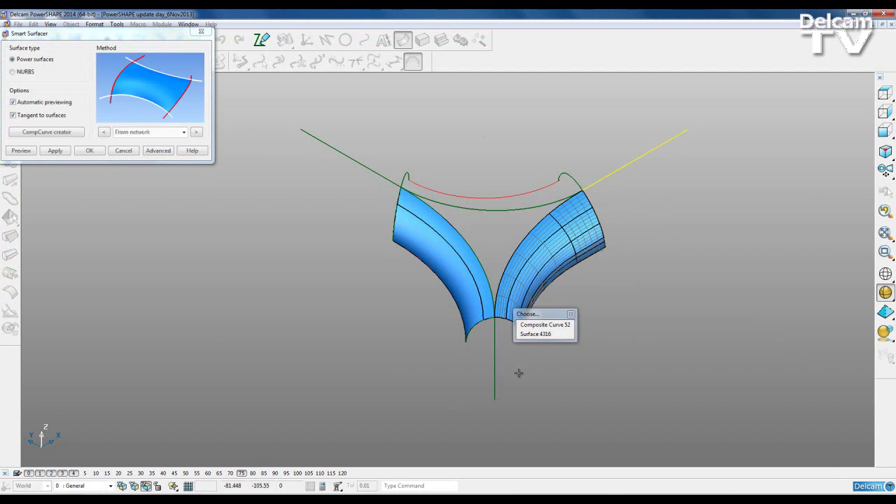
left_click(67, 155)
Create a From network surface from the four curves between the vertical and horizontal cylinders, and finish the Smart Surfacer
middle_click_drag(668, 360, 474, 376)
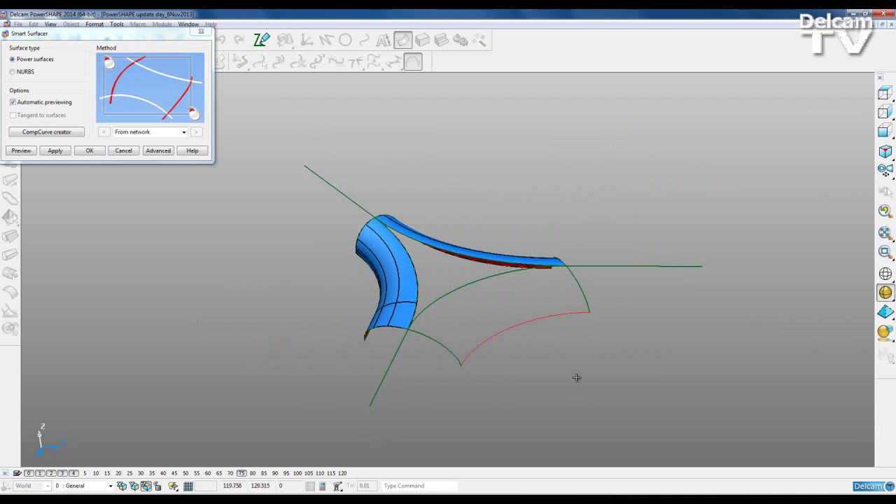
left_click(531, 321)
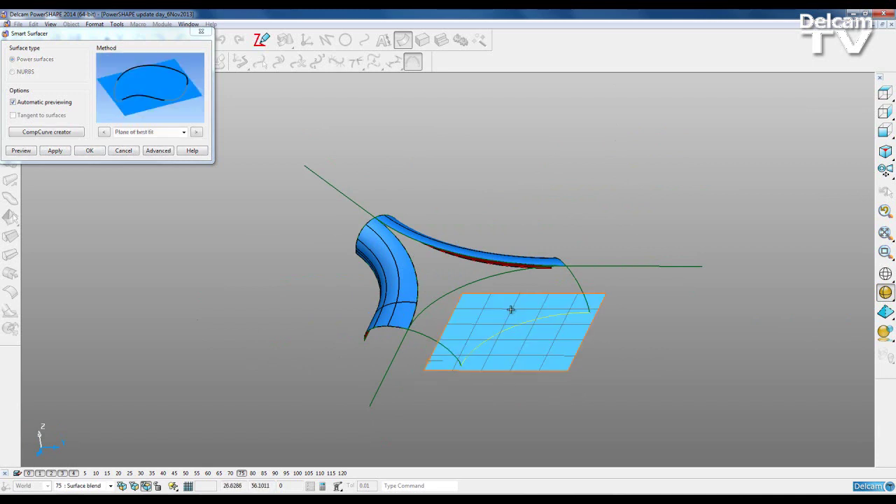
left_click(494, 275, "shift")
left_click(432, 341, "shift")
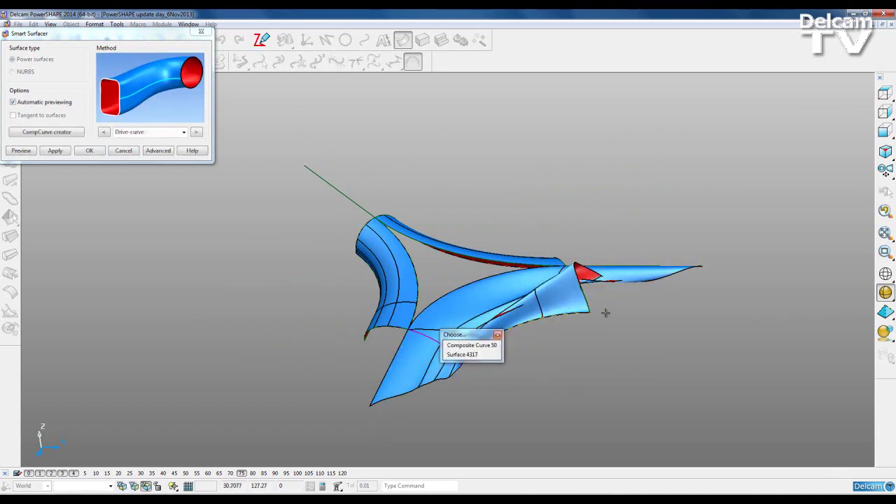
middle_click_drag(602, 308, 570, 325)
left_click(581, 313, "shift")
middle_click_drag(462, 384, 658, 364)
left_click(56, 151)
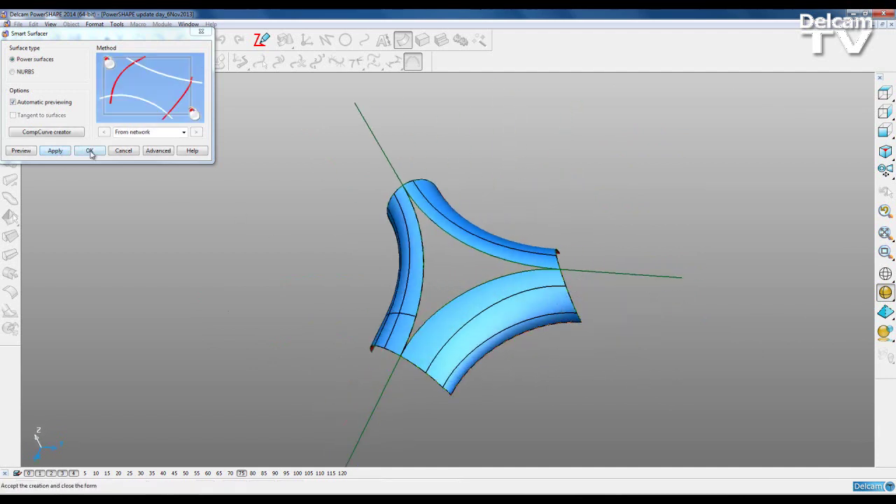
left_click(89, 151)
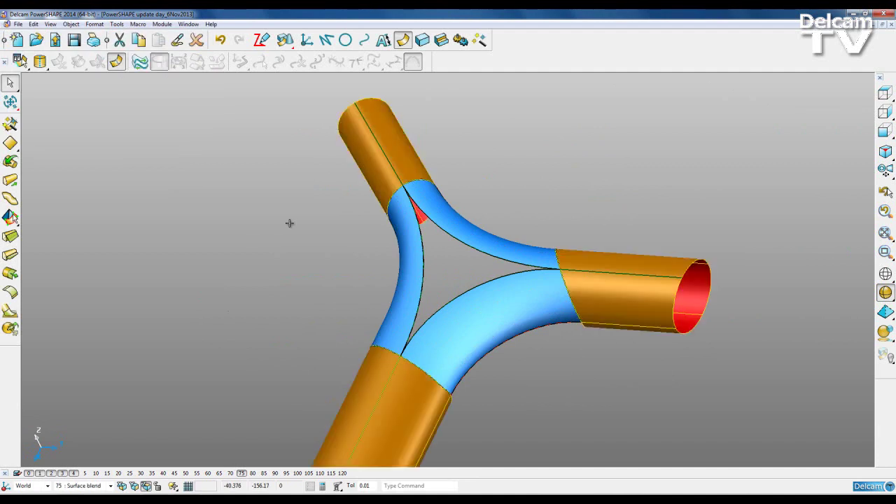
Examine from several angles how the three blend surfaces meet the cylinders and border the open centre
scroll(277, 218, "down", 3)
middle_click_drag(544, 365, 352, 375)
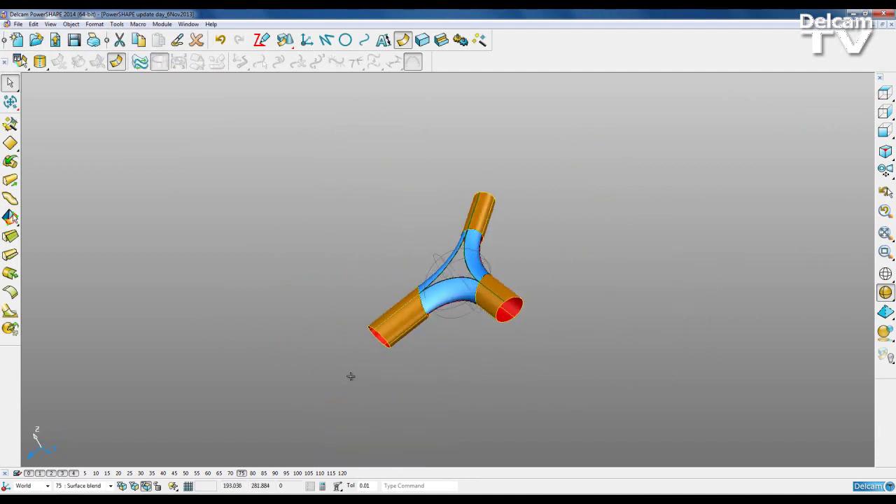
mouse_move(594, 273)
middle_mouse_down()
mouse_move(472, 309)
mouse_move(455, 266)
mouse_move(602, 214)
mouse_move(384, 233)
mouse_move(597, 273)
middle_mouse_up()
scroll(597, 273, "up", 3)
middle_click_drag(419, 309, 394, 250)
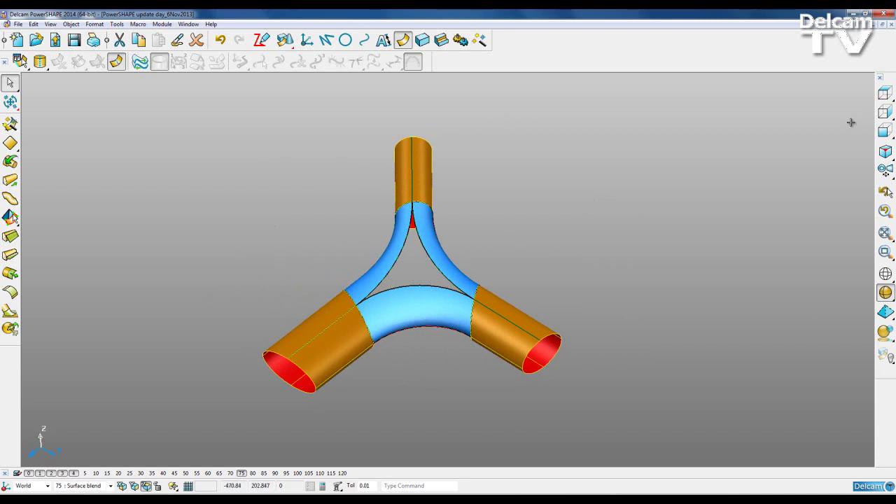
Delete the three composite curves that border the open centre between the blend surfaces
left_click(885, 93)
scroll(723, 208, "up", 1)
scroll(721, 209, "up", 1)
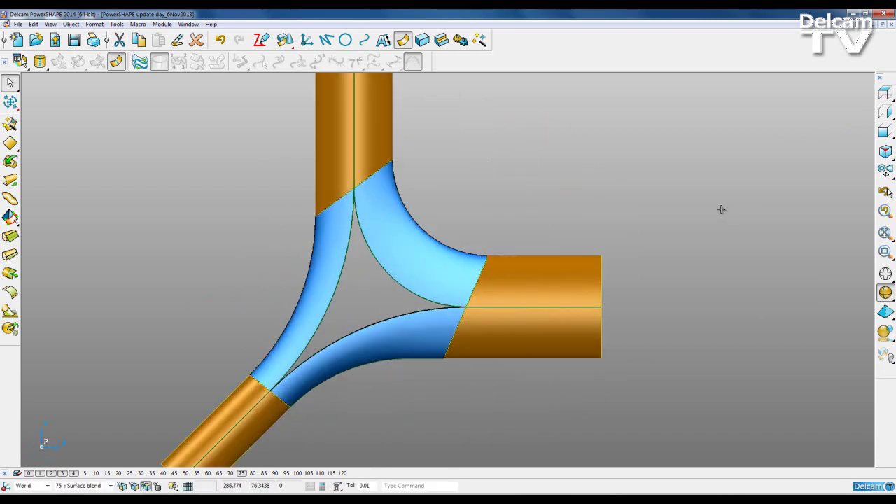
left_click(372, 255)
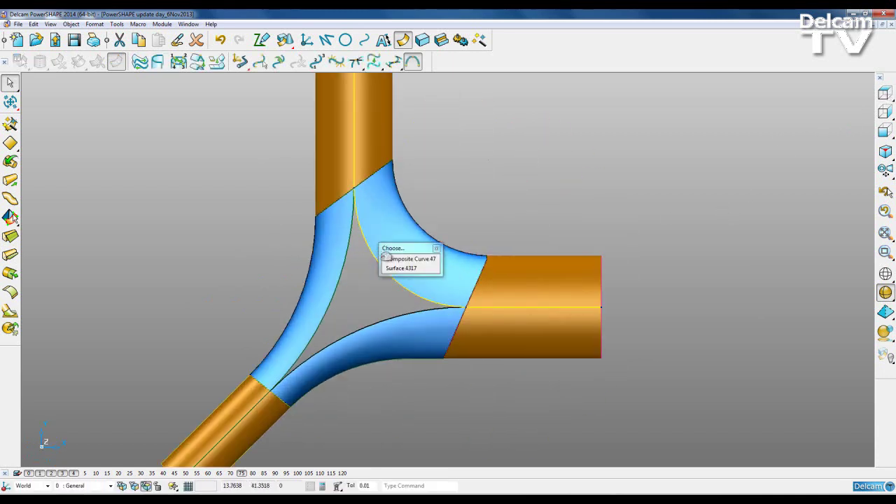
left_click(401, 257)
left_click(348, 286)
left_click(337, 285)
left_click(365, 307)
left_click(390, 318)
left_click(410, 326)
middle_click_drag(398, 305, 463, 261, "shift")
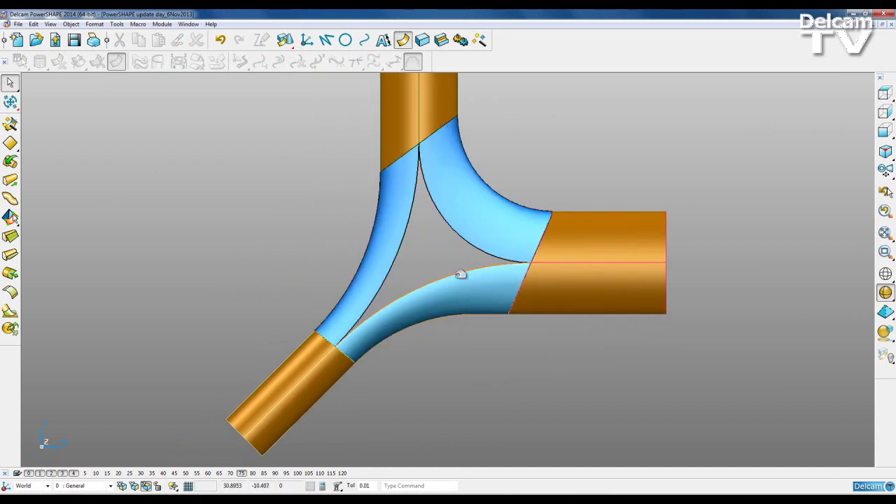
Create a closed composite curve around the open centre from the three inner edges of the blend surfaces
left_click(364, 41)
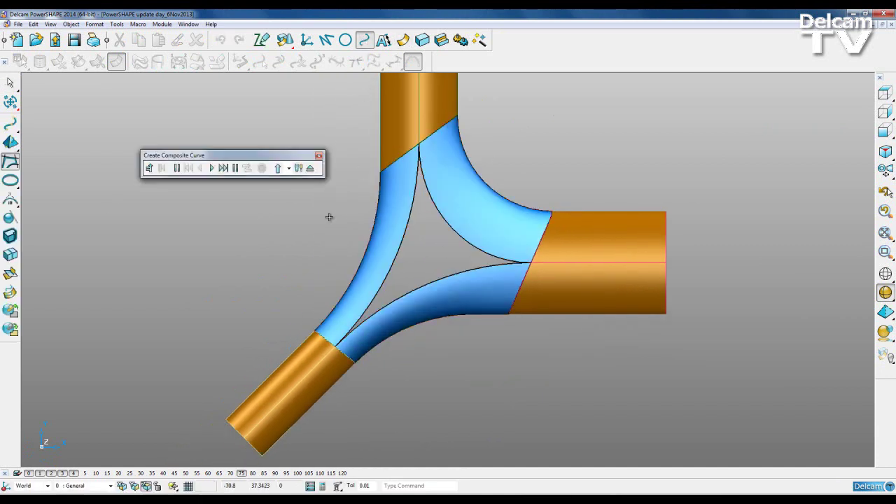
left_click(413, 218)
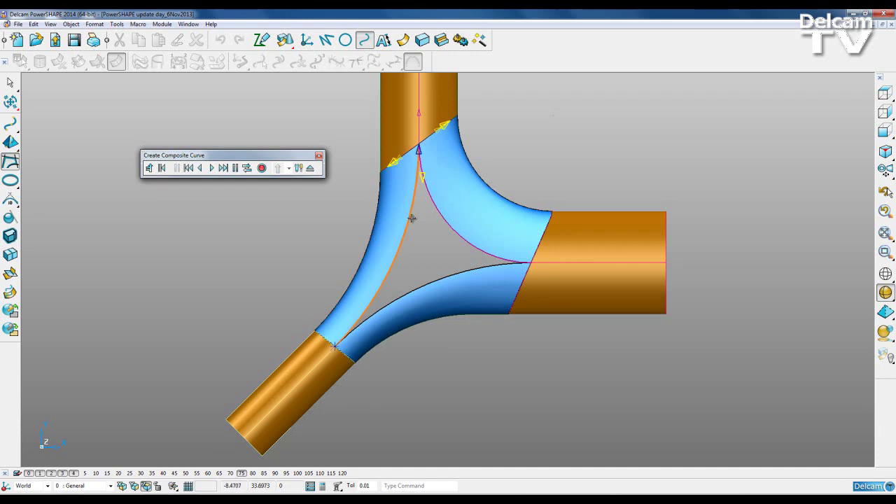
left_click(425, 178)
left_click(500, 263)
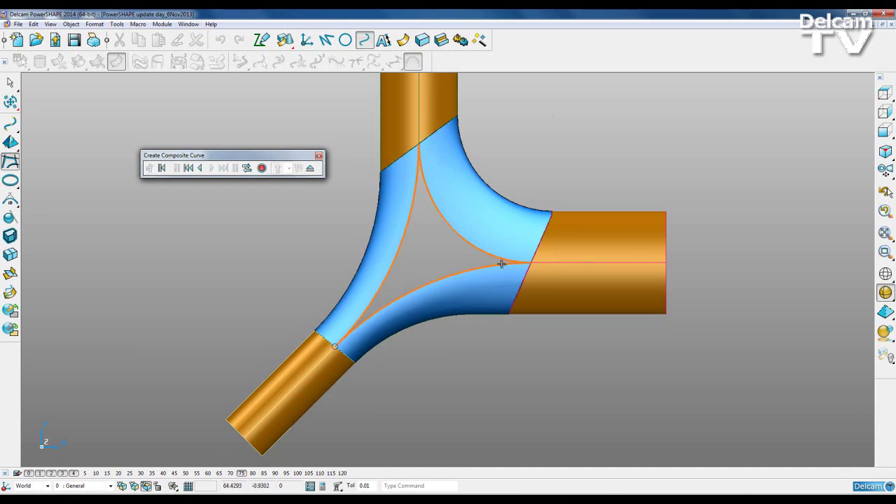
left_click(262, 168)
left_click(318, 155)
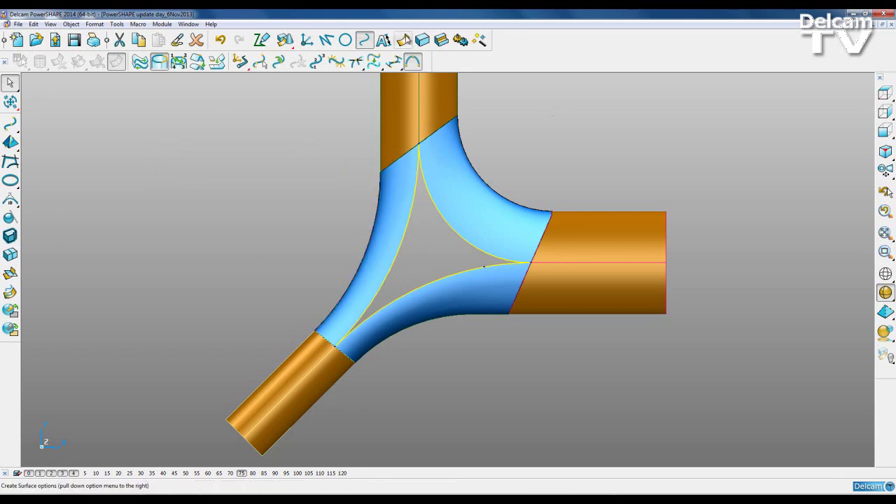
Create a Fill-In surface inside the closed centre curve with the Smart Surfacer, and finish the Smart Surfacer
left_click(402, 40)
left_click(12, 219)
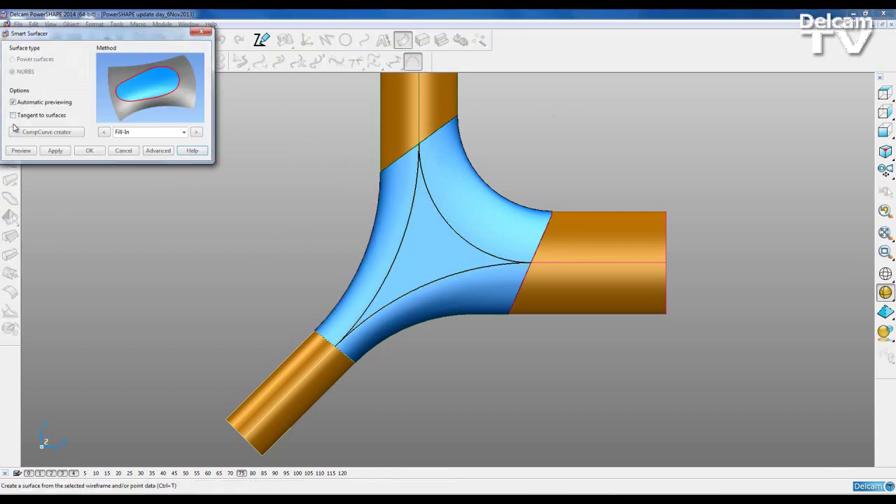
left_click(53, 153)
middle_click_drag(436, 366, 456, 310)
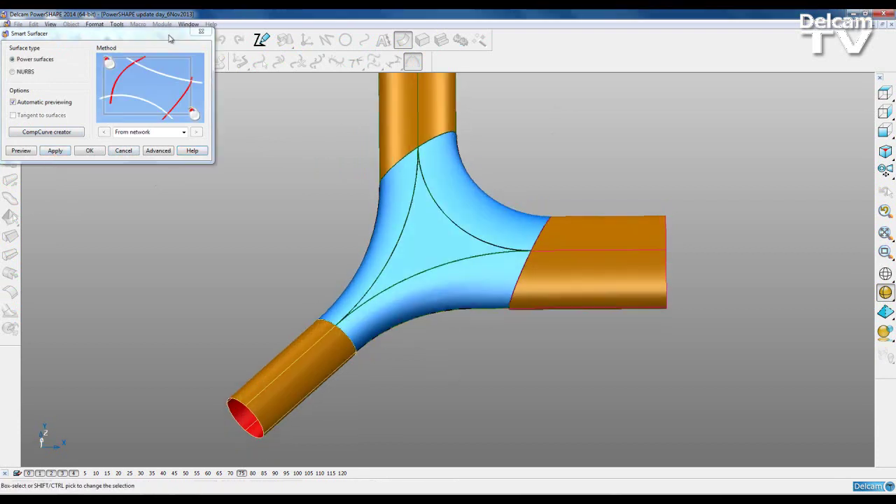
left_click(200, 32)
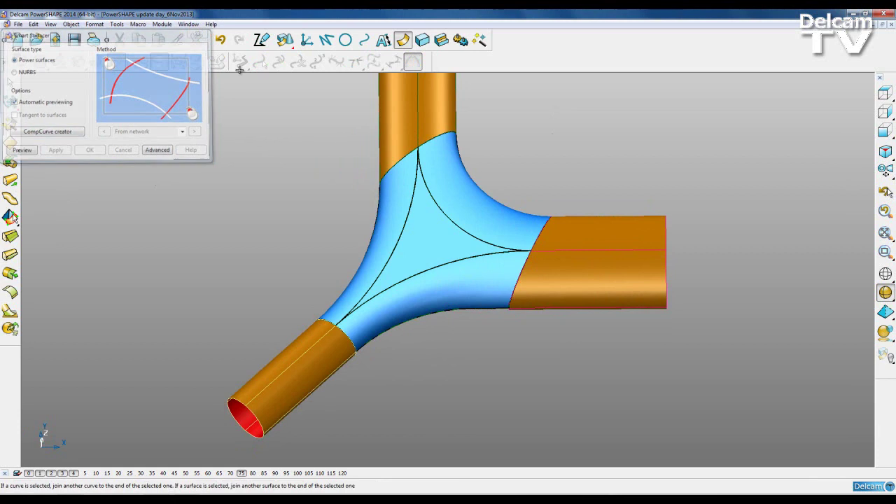
Delete the closed composite curve around the central fill surface
left_click(412, 219)
left_click(459, 227)
key("Delete")
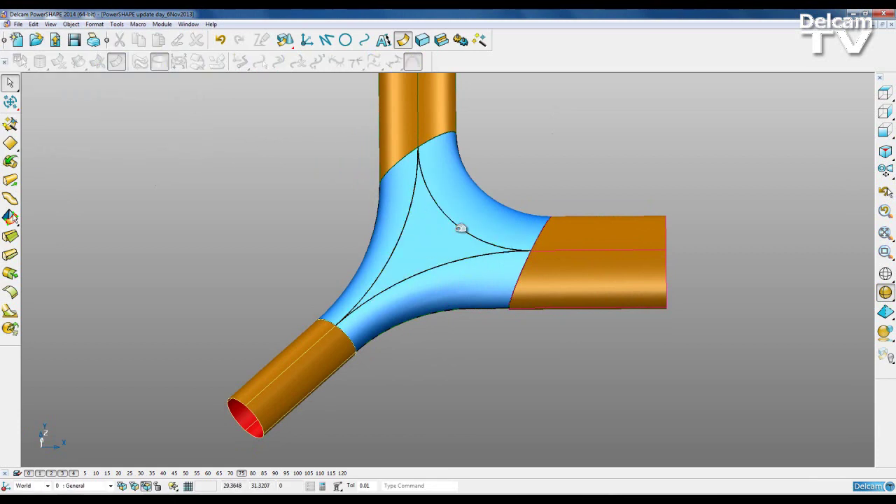
Display the whole model in Shaded View without wireframe lines
middle_click_drag(703, 372, 596, 401, "shift")
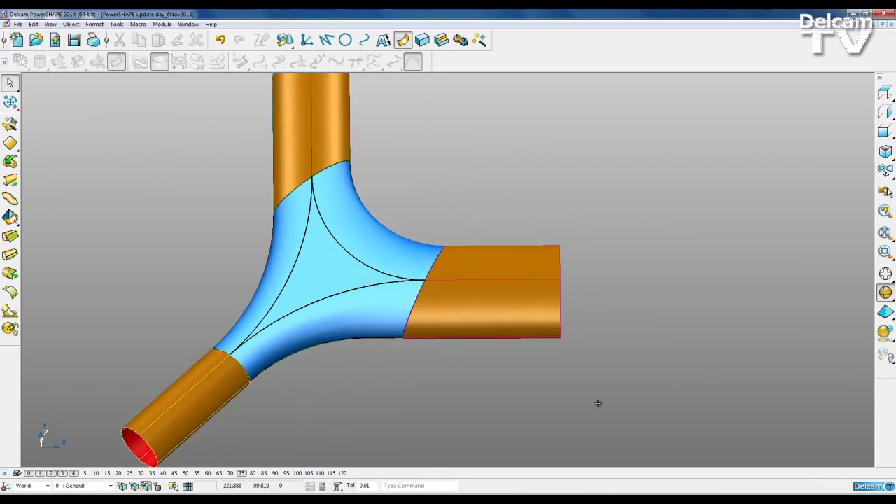
mouse_move(889, 293)
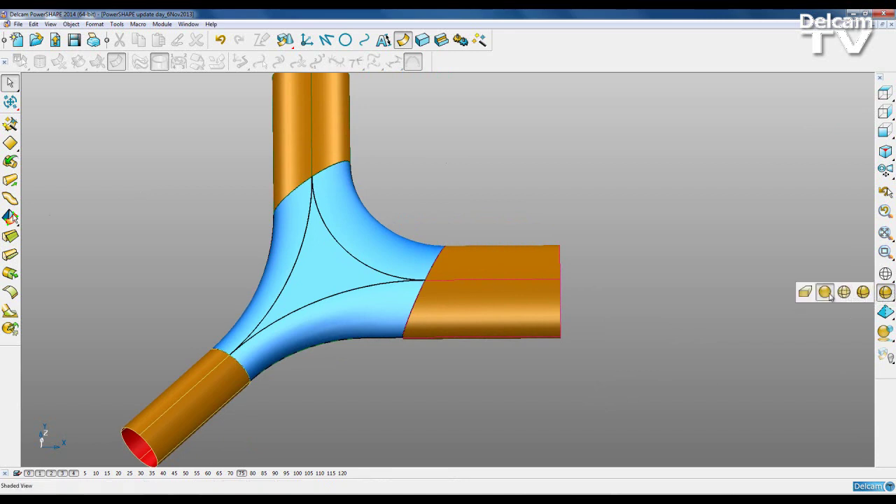
left_click(822, 293)
scroll(575, 318, "down", 4)
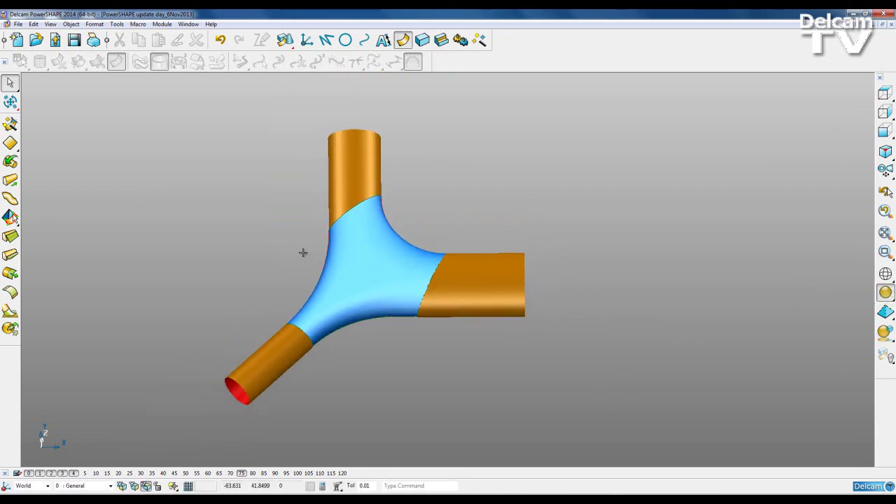
Mirror a copy of the three blend surfaces and the central fill across the XY plane through the cylinder axes
left_click_drag(320, 238, 410, 310)
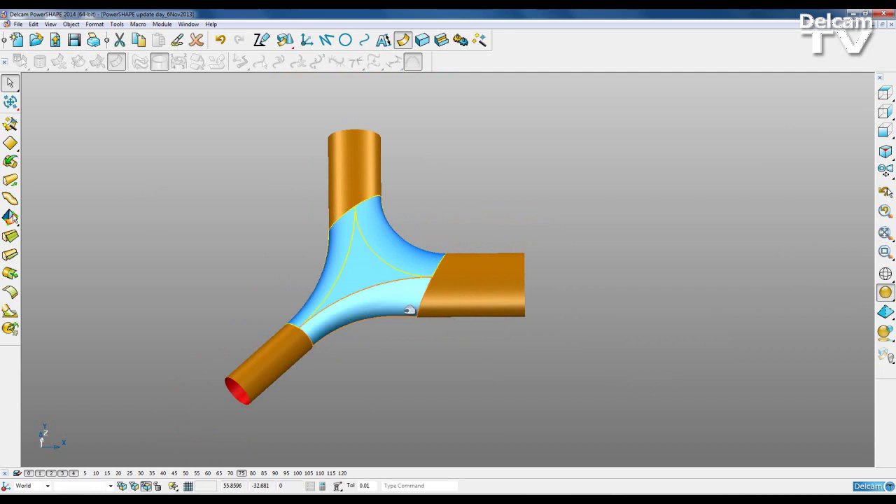
mouse_move(390, 417)
middle_mouse_down()
mouse_move(551, 362)
mouse_move(370, 388)
mouse_move(326, 246)
middle_mouse_up()
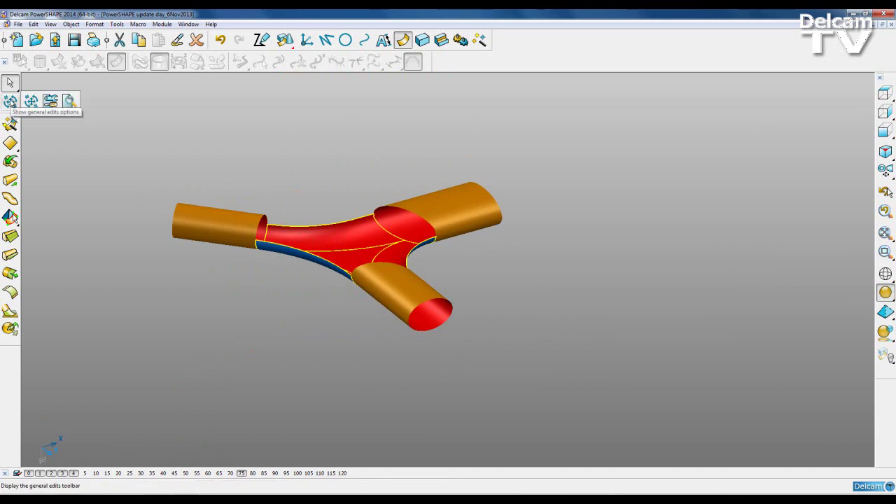
left_click(10, 101)
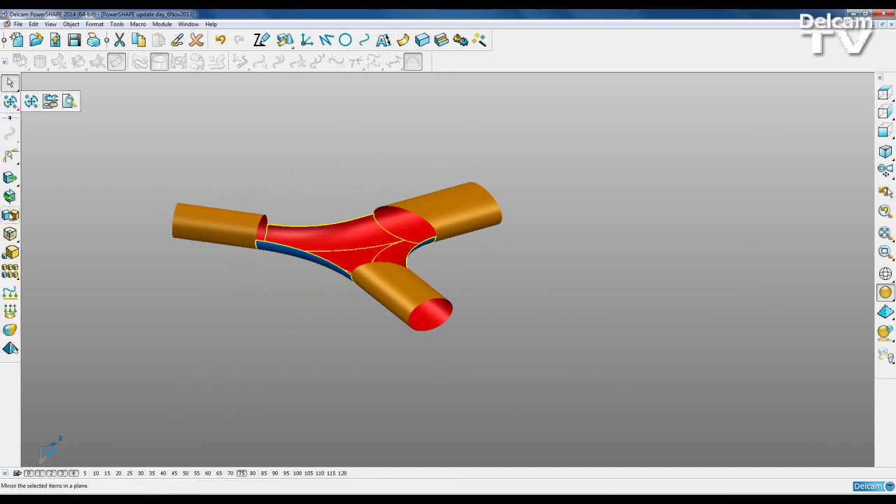
left_click(10, 214)
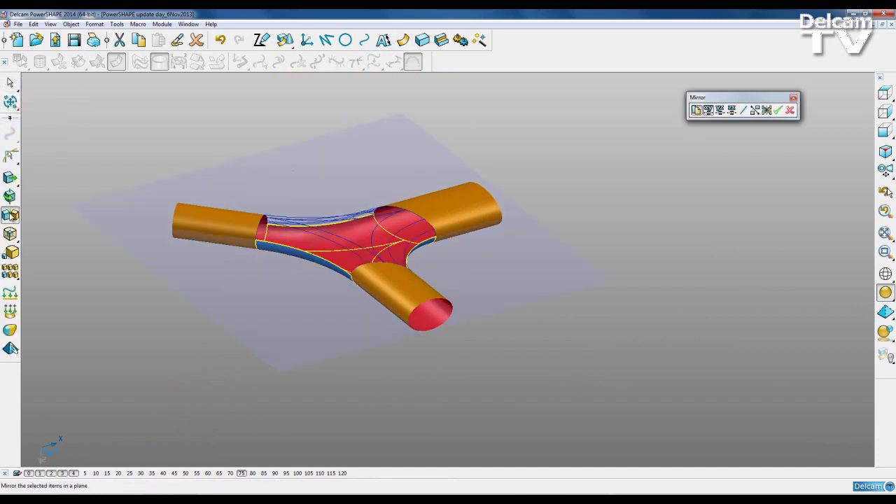
left_click(778, 110)
middle_click_drag(466, 136, 330, 360)
left_click(793, 97)
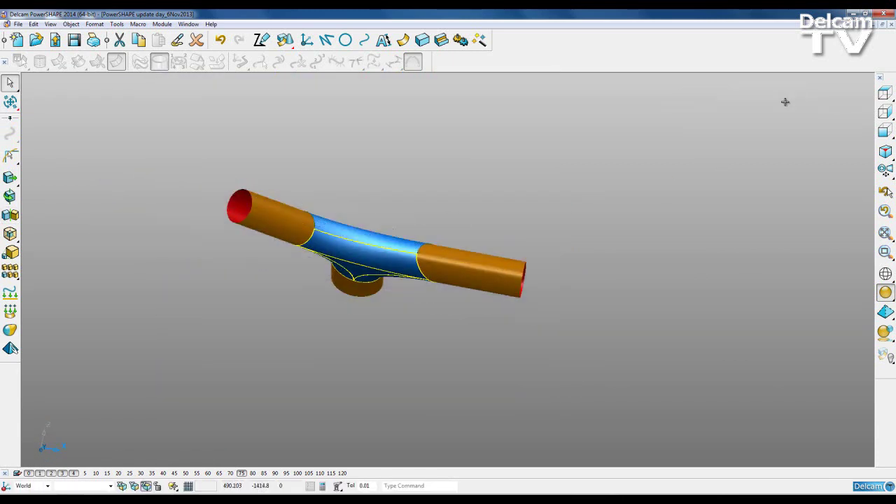
middle_click_drag(366, 149, 303, 300)
left_click(494, 203)
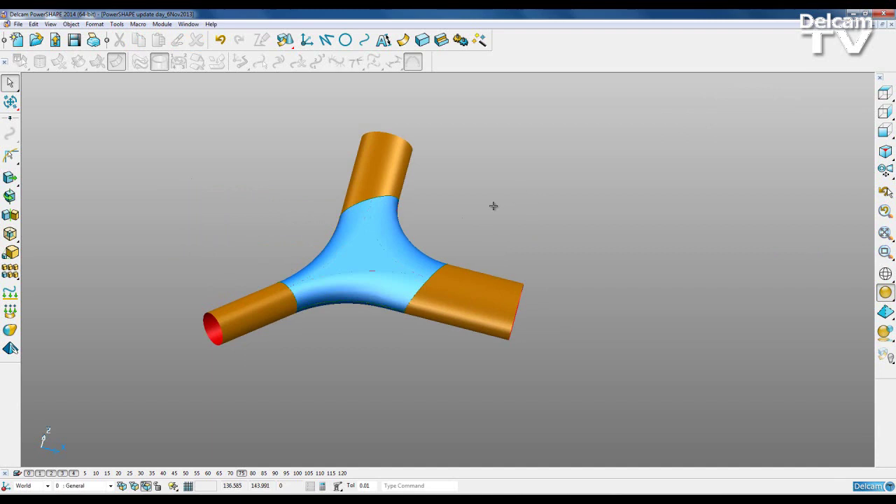
Copy the vertical cylinder's style, level, transparency and material attributes to all surfaces of the three-way blend
left_click(398, 163)
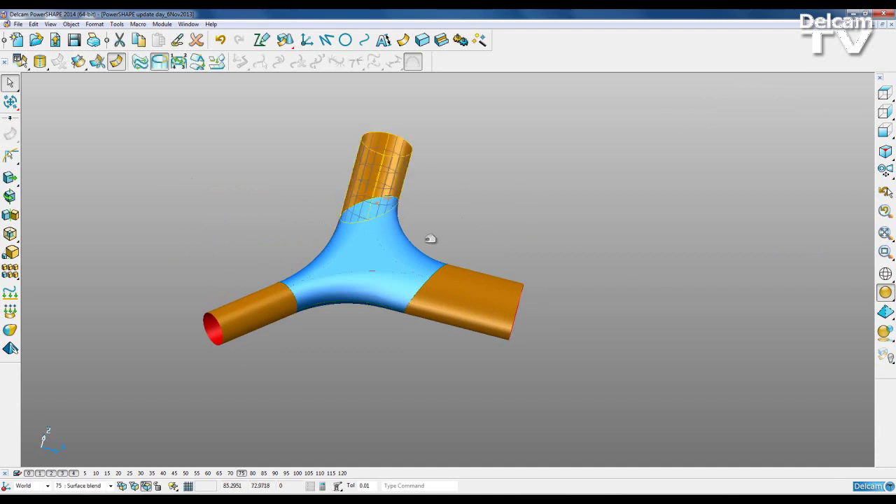
left_click(177, 41)
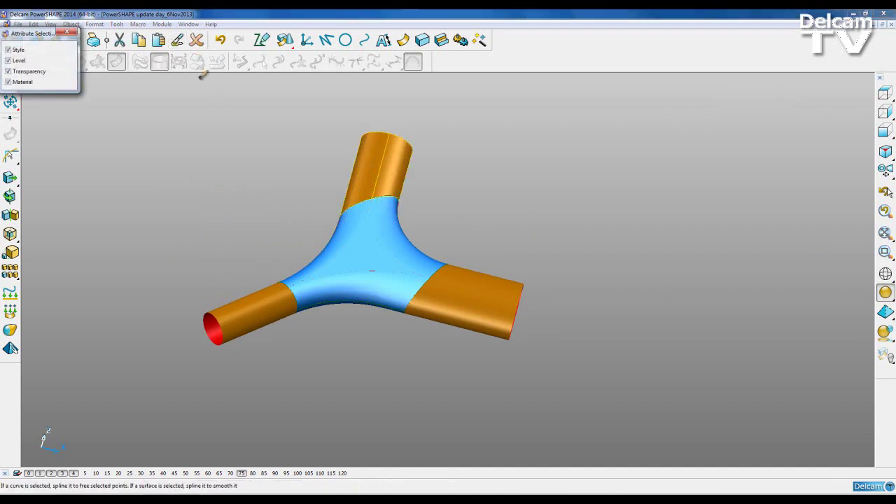
left_click_drag(215, 159, 475, 383)
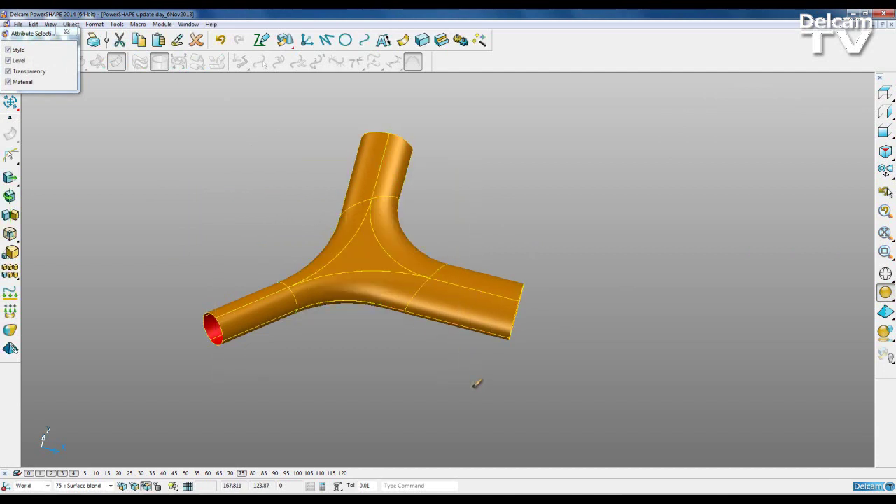
left_click(68, 33)
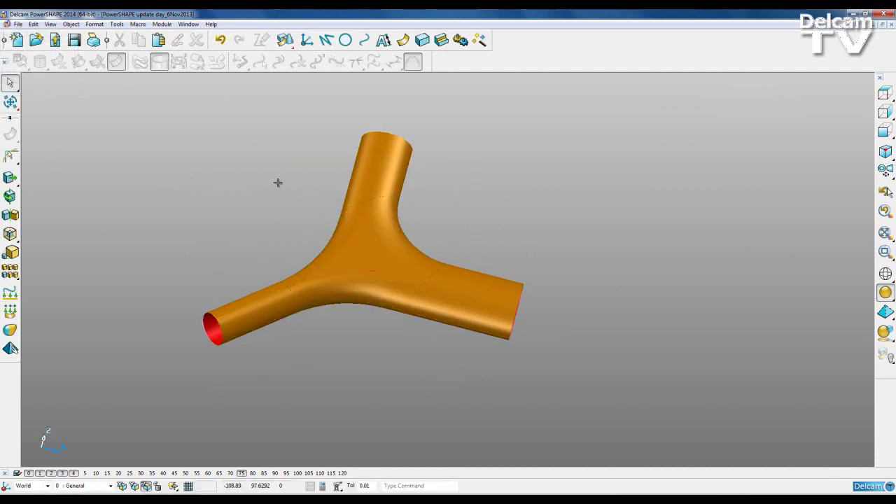
scroll(273, 192, "up", 3)
middle_click_drag(506, 348, 358, 386)
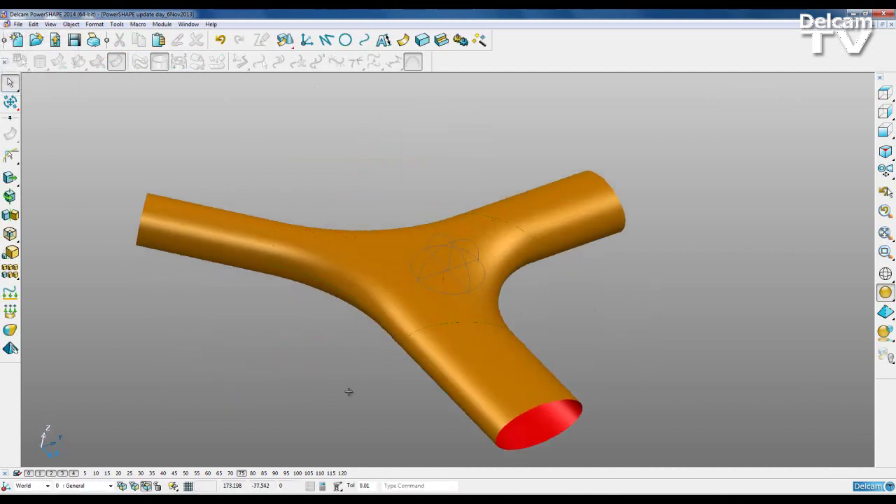
scroll(464, 274, "up", 2)
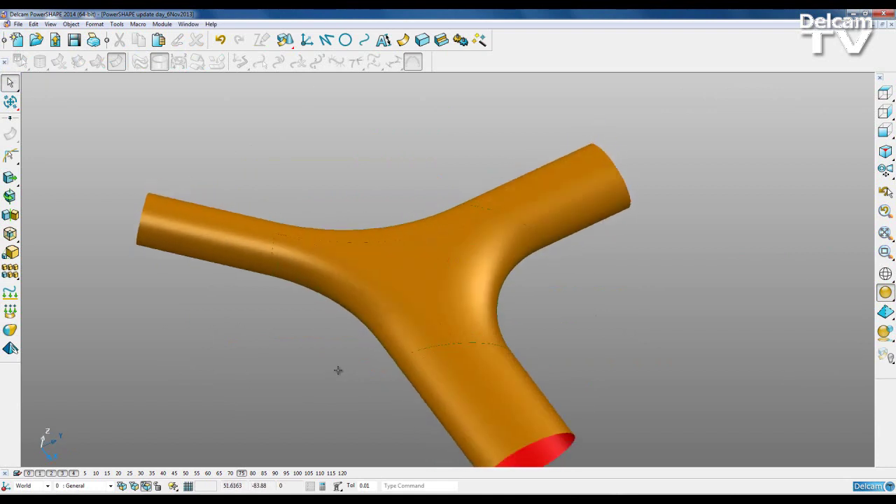